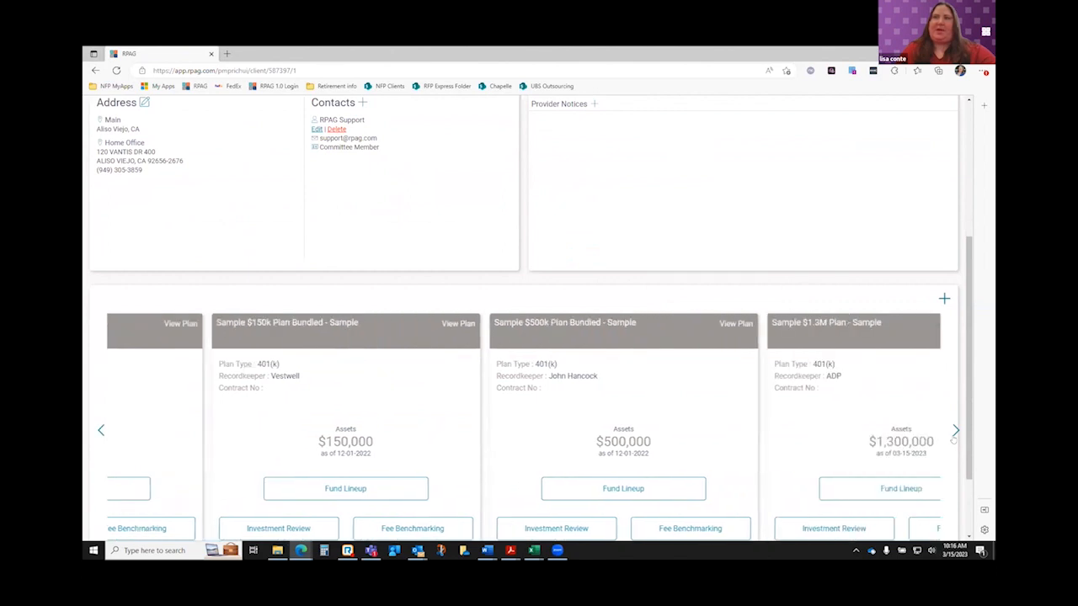
Open the Sample $1.3M Plan of the sample client and review its plan details and available reports
left_click(768, 325)
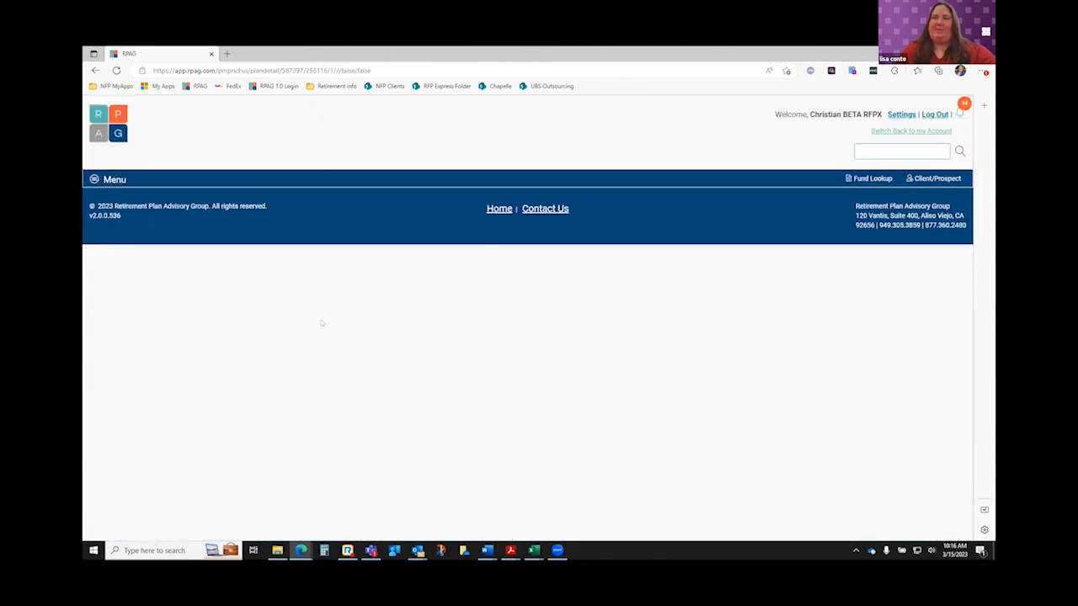
scroll(398, 349, "down", 5)
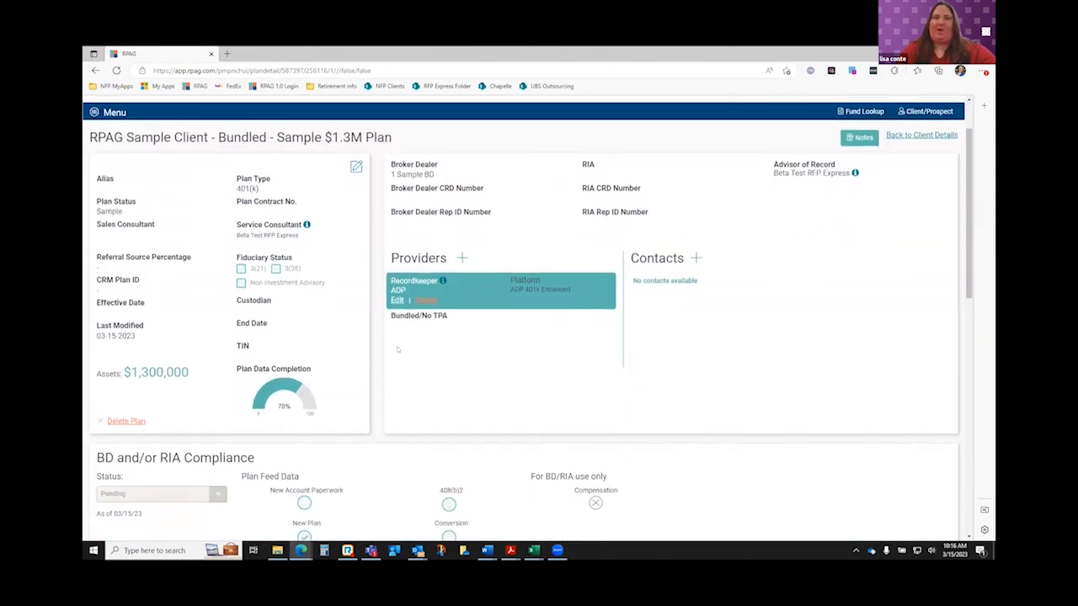
scroll(398, 349, "down", 2)
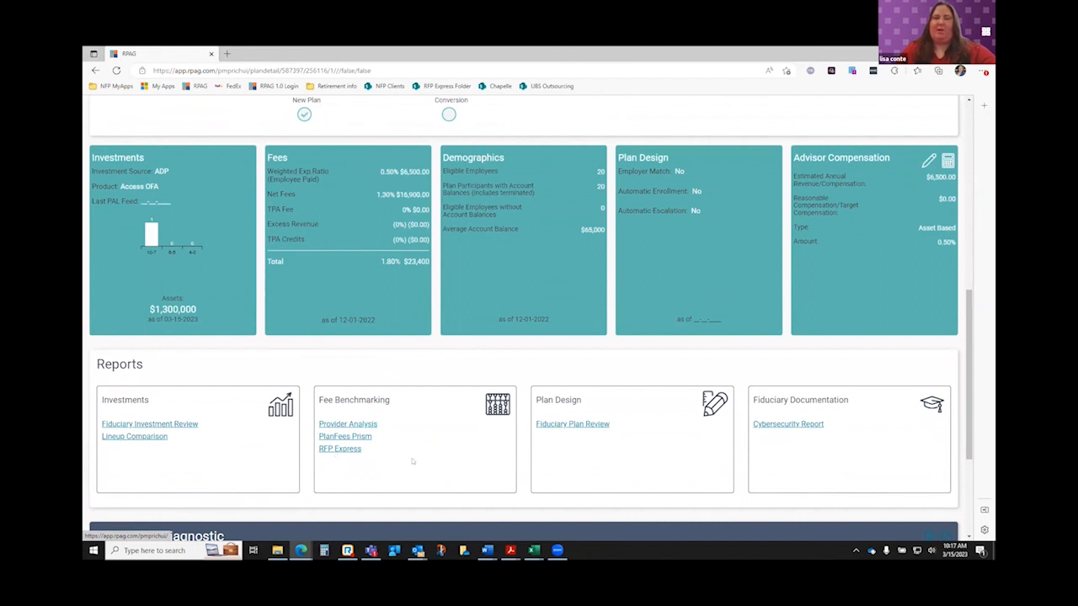
scroll(440, 456, "up", 3)
scroll(440, 448, "up", 4)
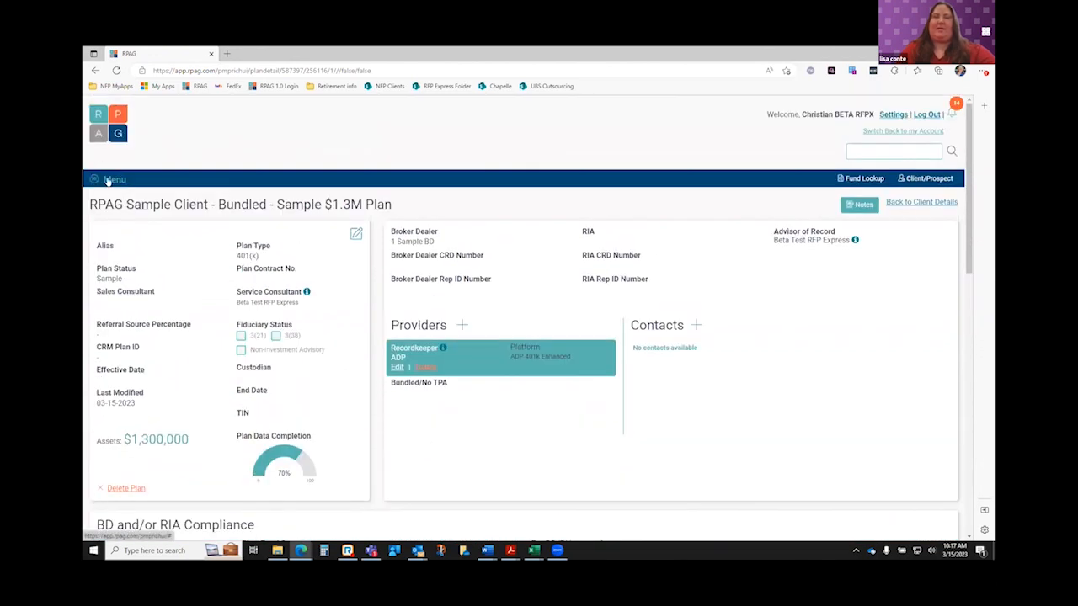
Open the plan's RFP Express reports among its fee benchmarking reports
left_click(107, 180)
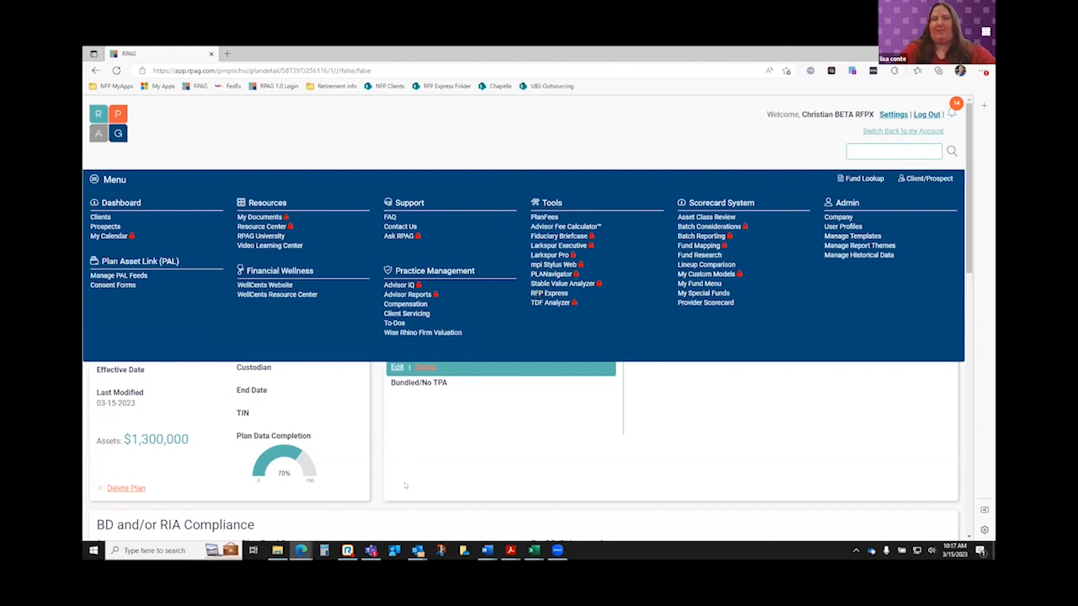
scroll(390, 481, "down", 6)
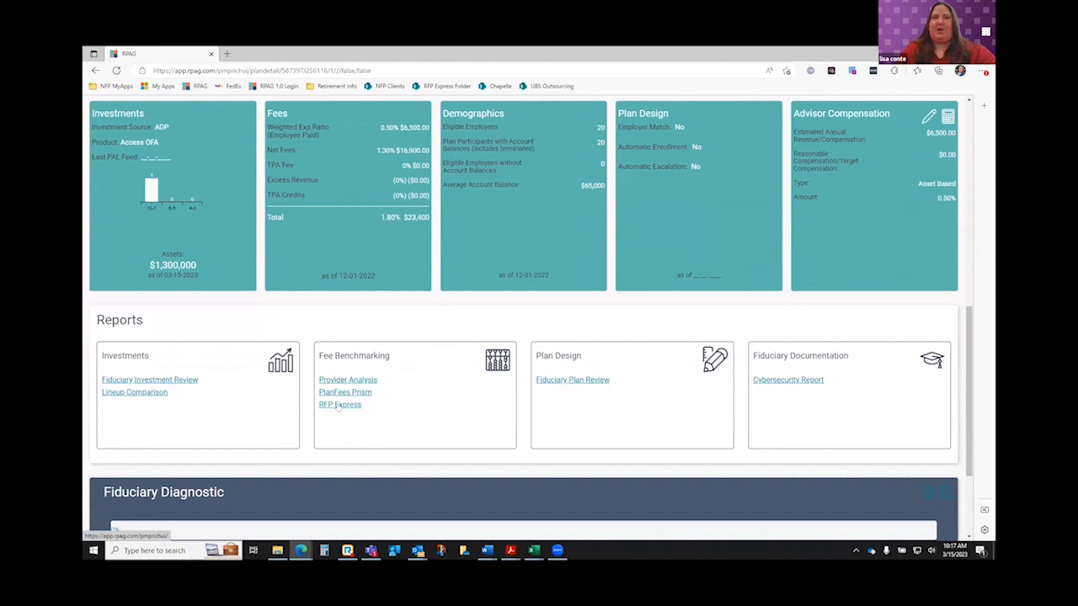
left_click(340, 405)
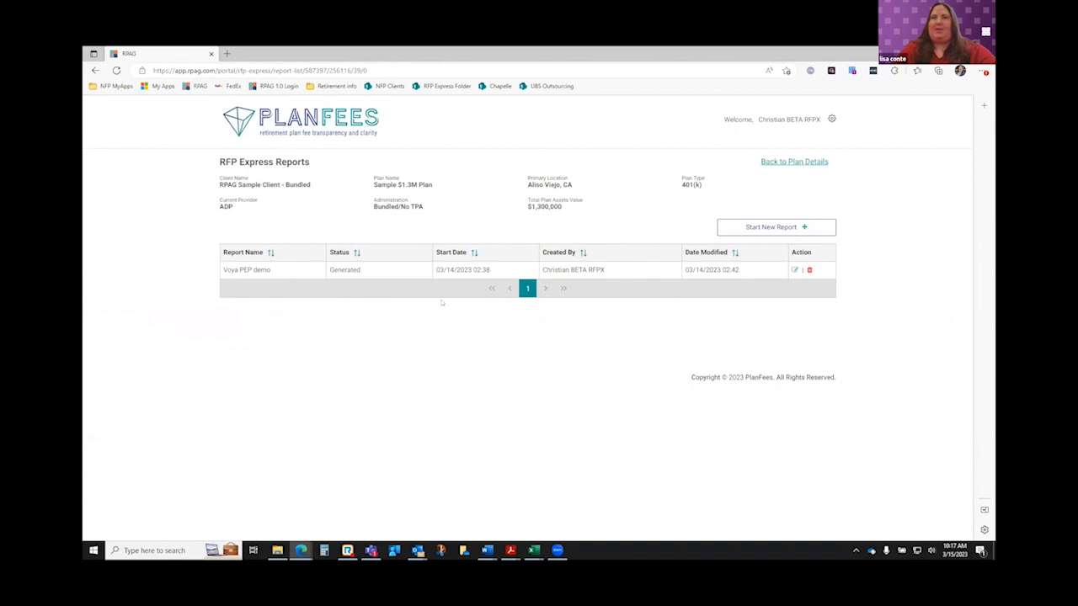
Start a new RFP Express report and name it Demo Report
left_click(763, 228)
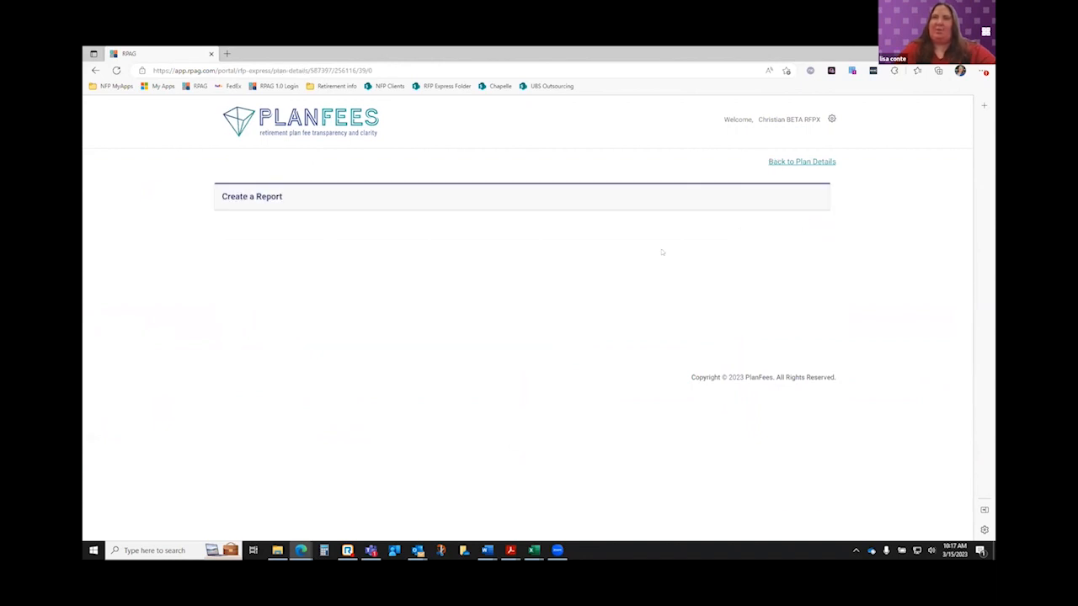
left_click(386, 271)
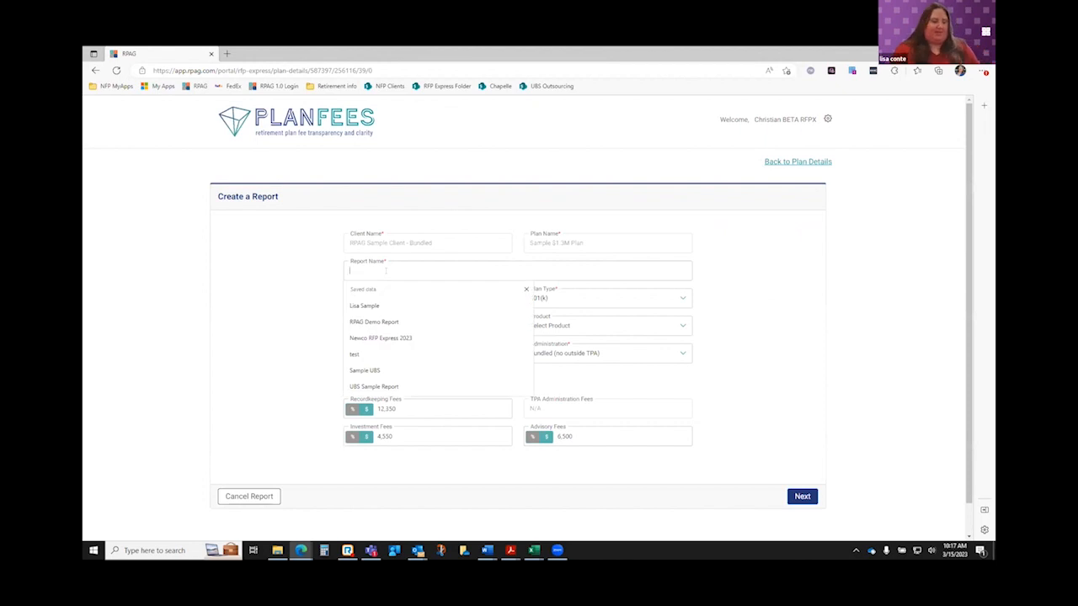
type("Demo Report")
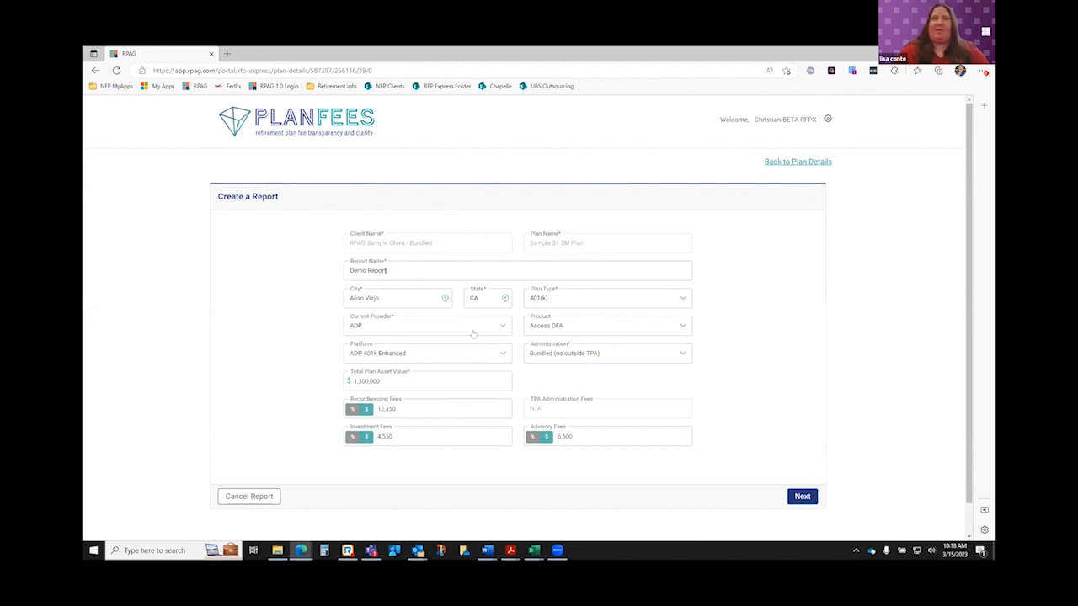
Look through the current provider choices, searching them for "prov", and view the available plan types
left_click(468, 327)
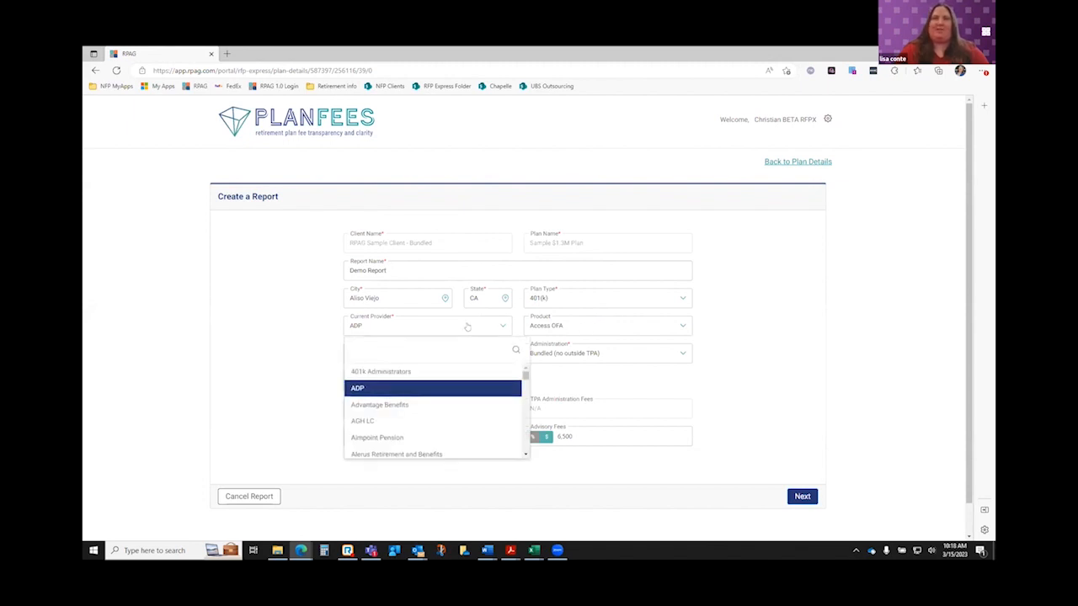
left_click(468, 327)
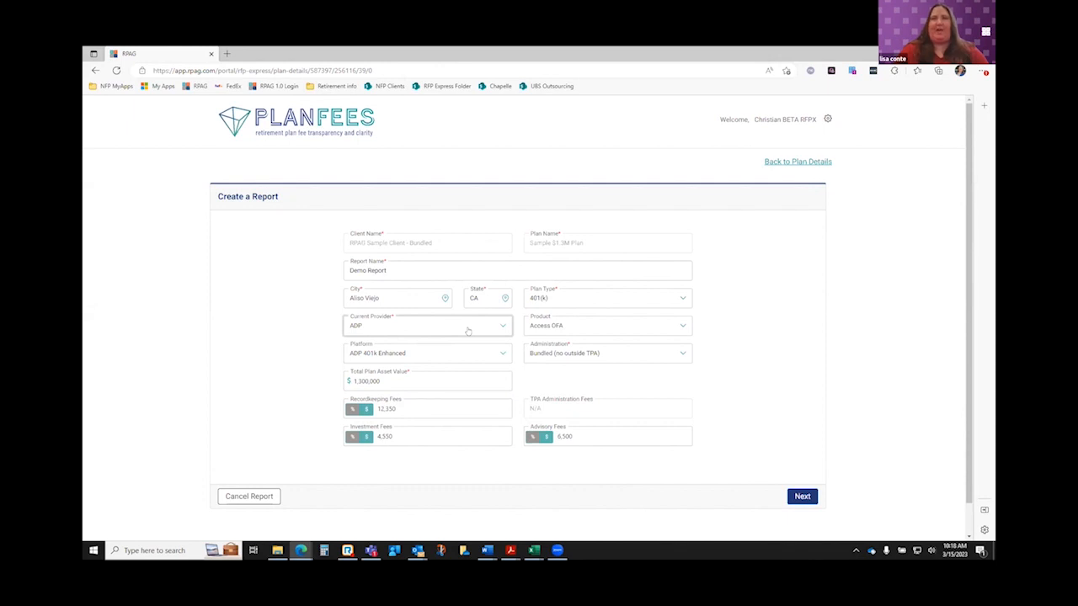
left_click(468, 331)
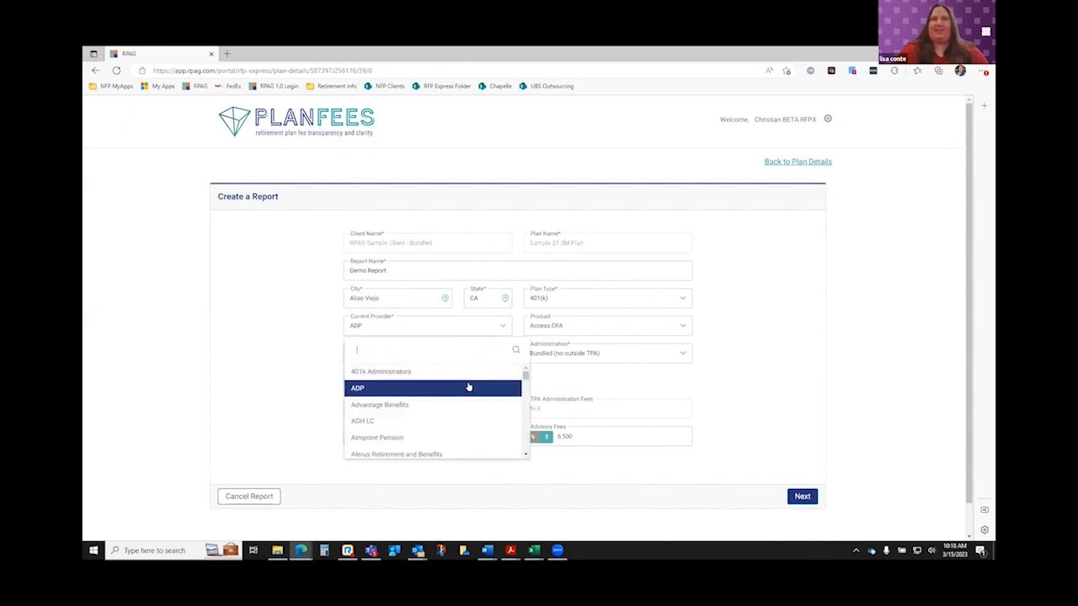
type("p")
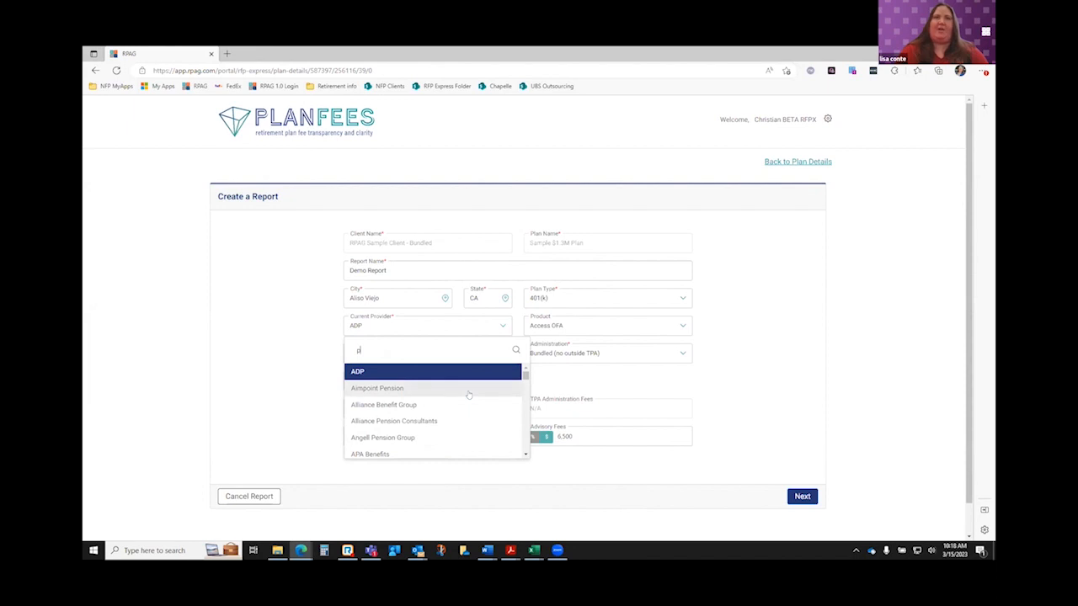
type("rov")
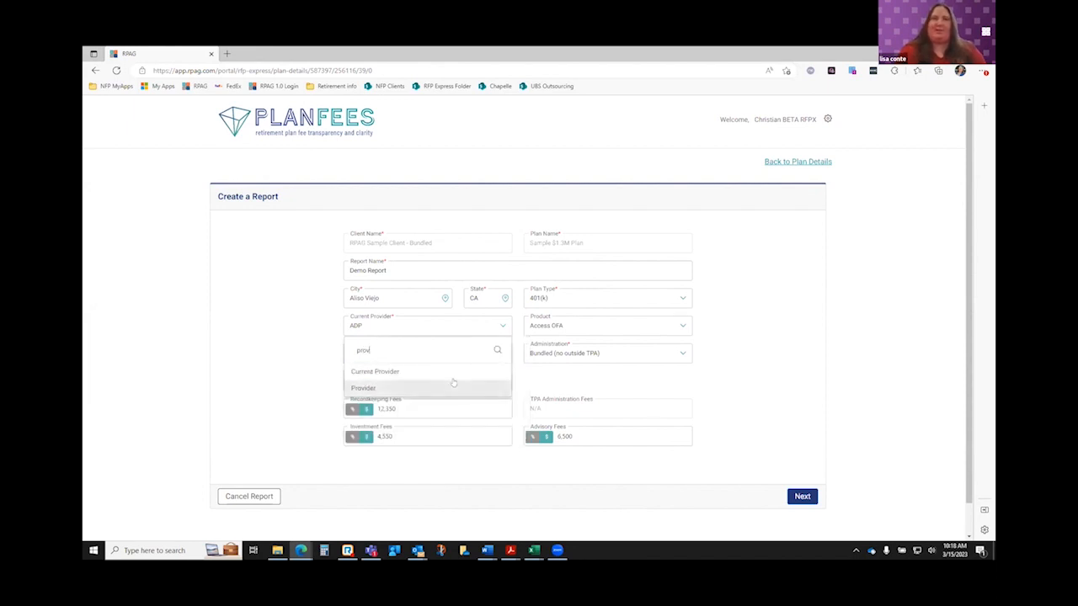
left_click(255, 371)
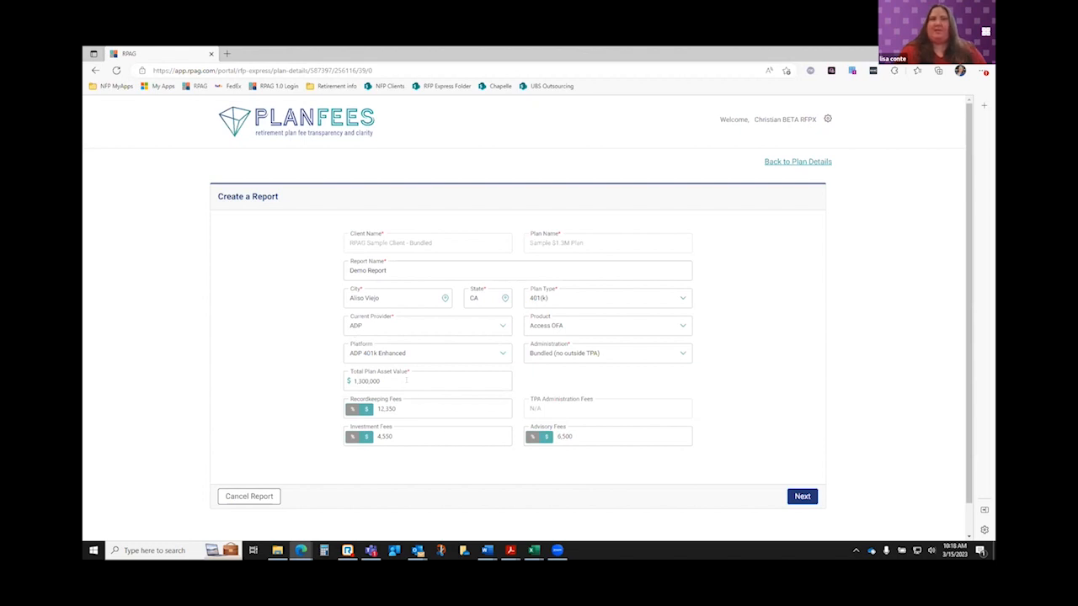
left_click(657, 304)
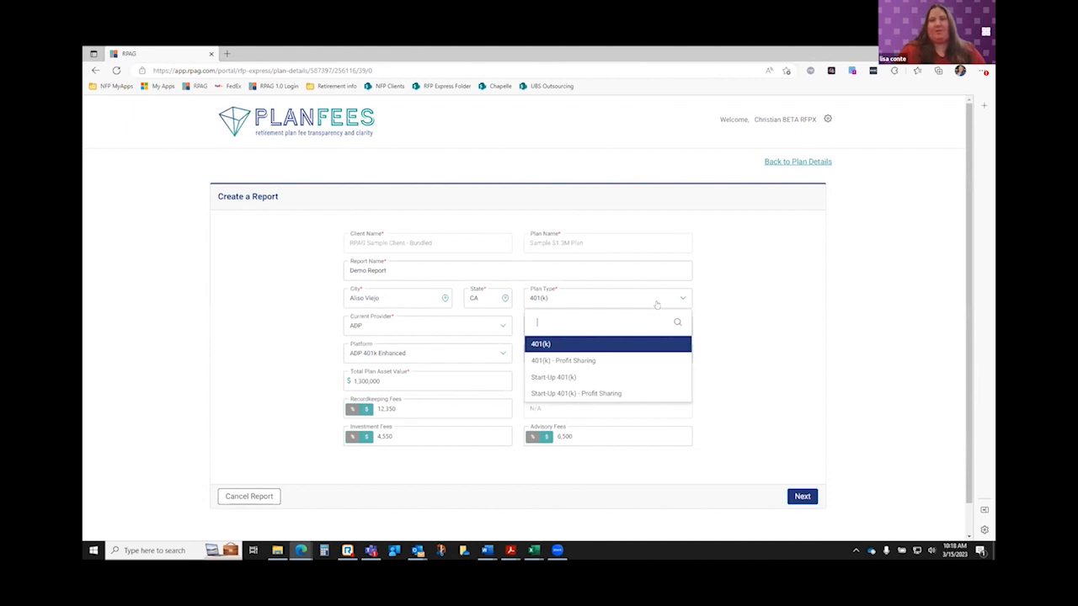
left_click(657, 304)
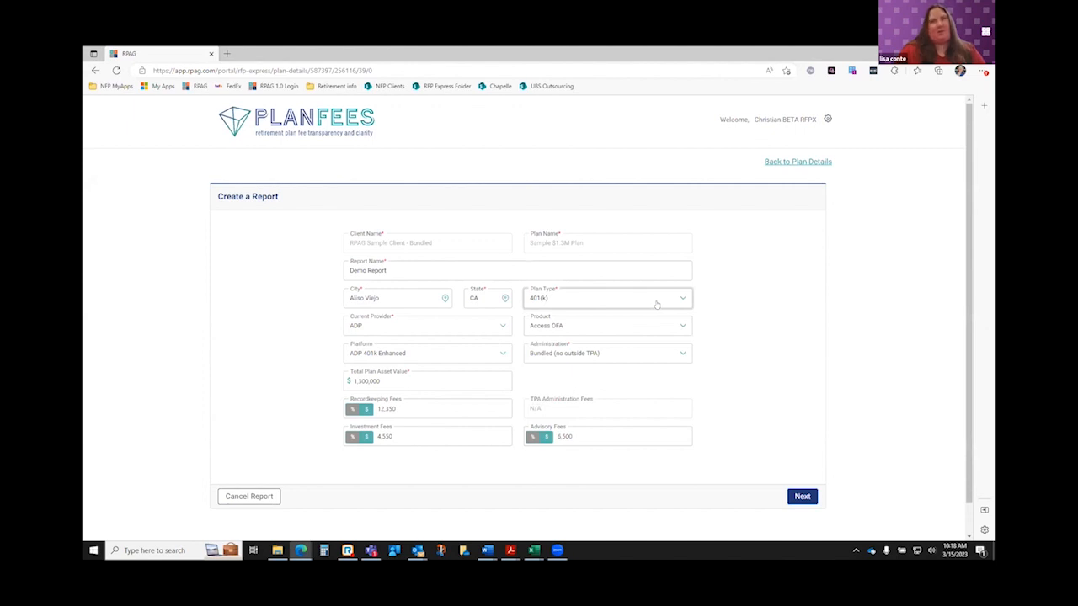
Switch the recordkeeping, investment and advisory fees from dollar amounts to percentages
left_click(350, 410)
left_click(351, 436)
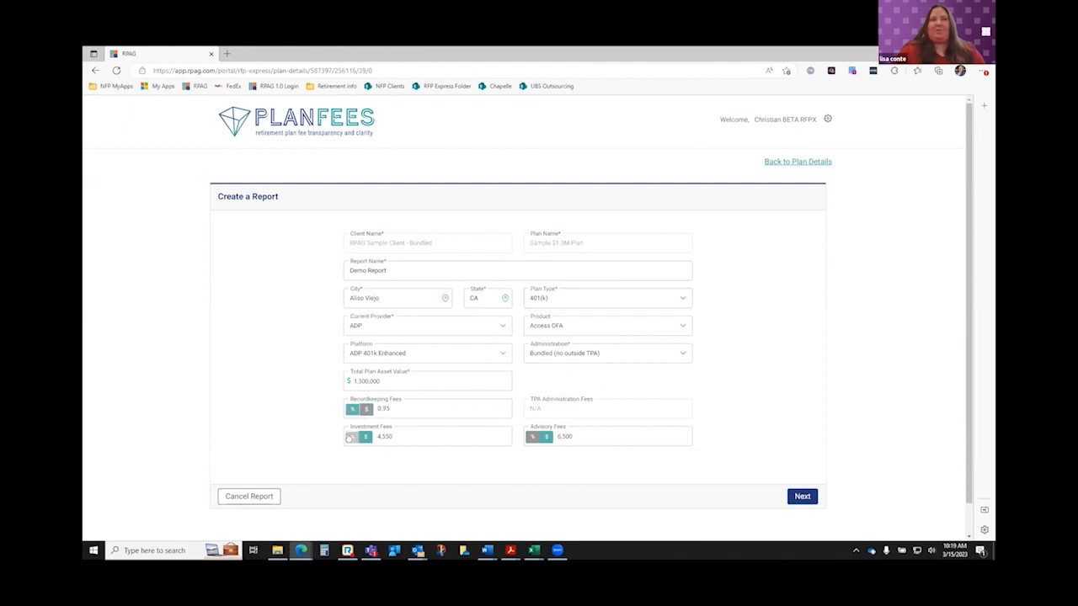
left_click(532, 437)
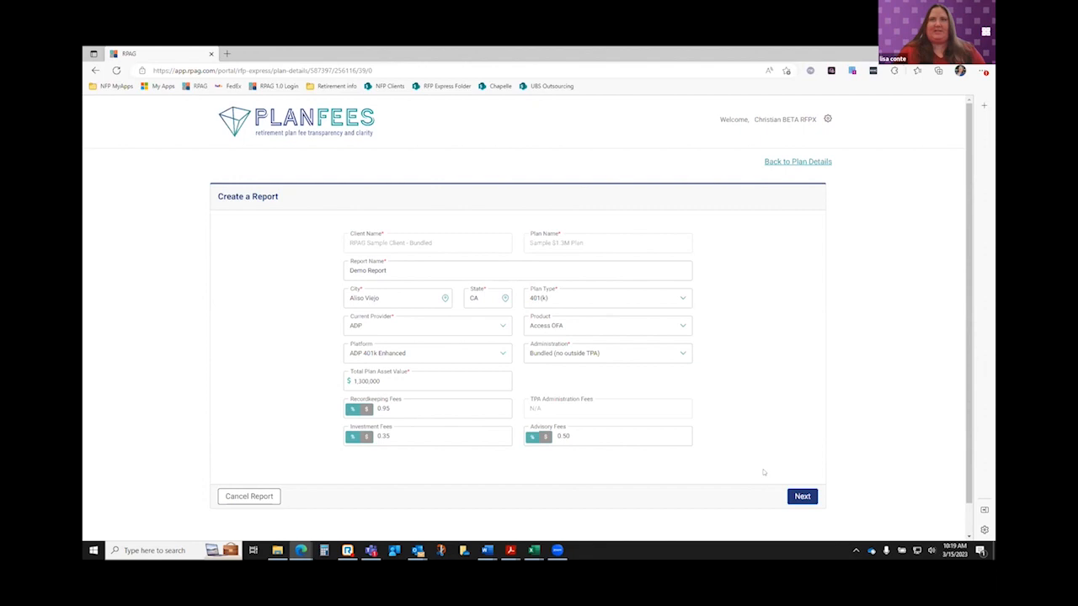
Accept the plan details, demographics and plan overview as filled in and continue to the provider detail list
left_click(804, 501)
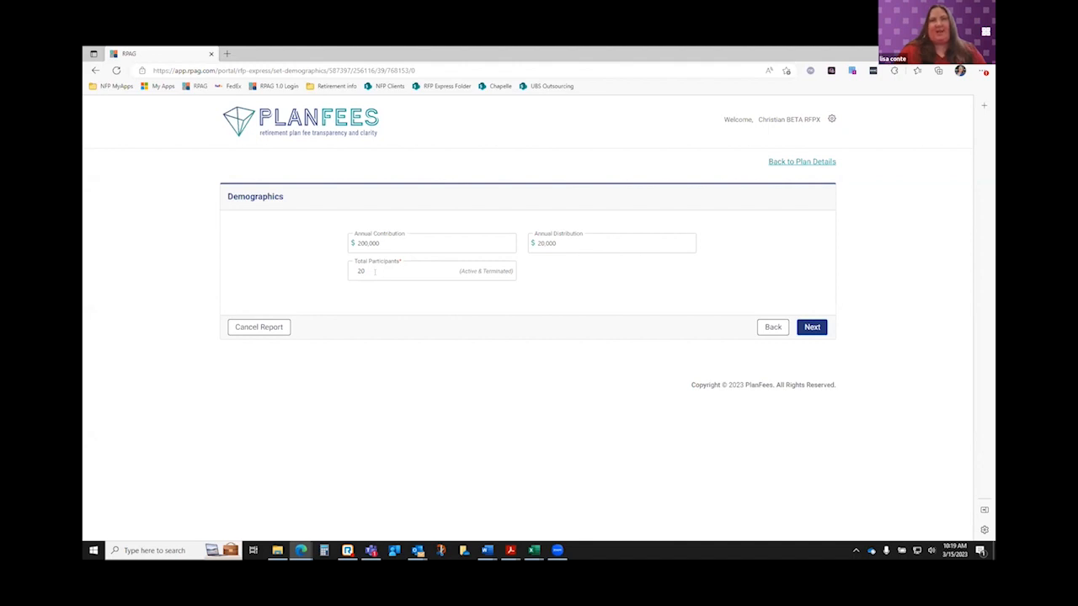
left_click(812, 327)
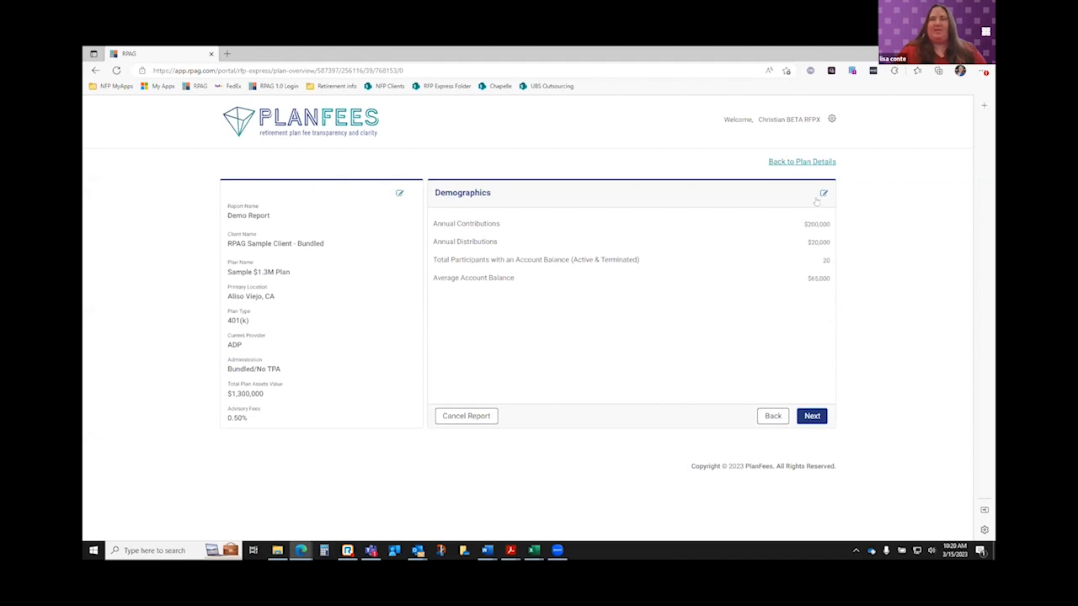
left_click(809, 418)
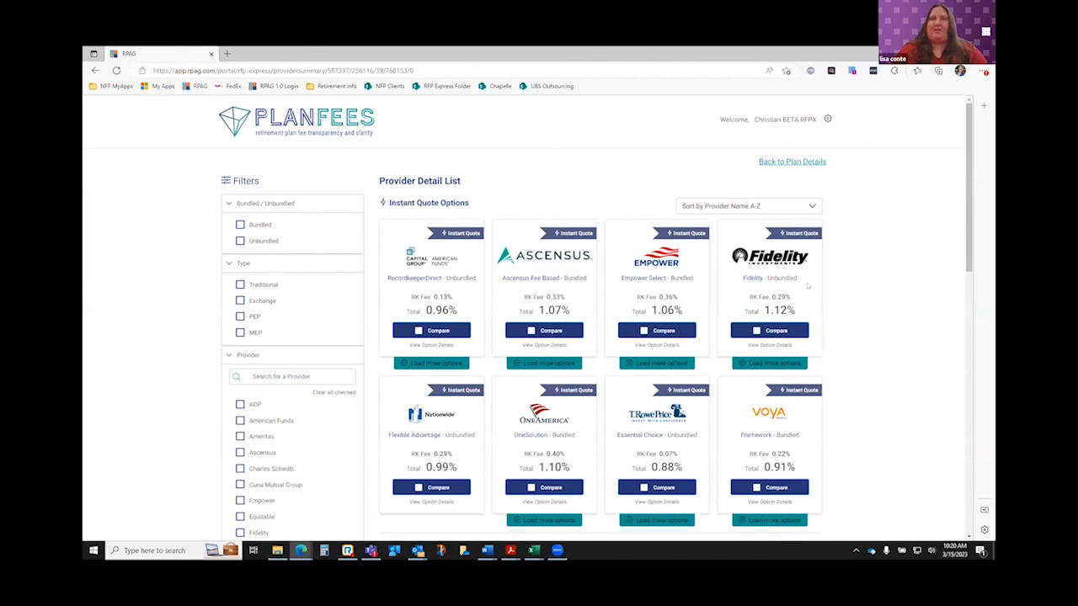
Filter the provider list to bundled options and collapse the Type filter group
scroll(800, 358, "down", 3)
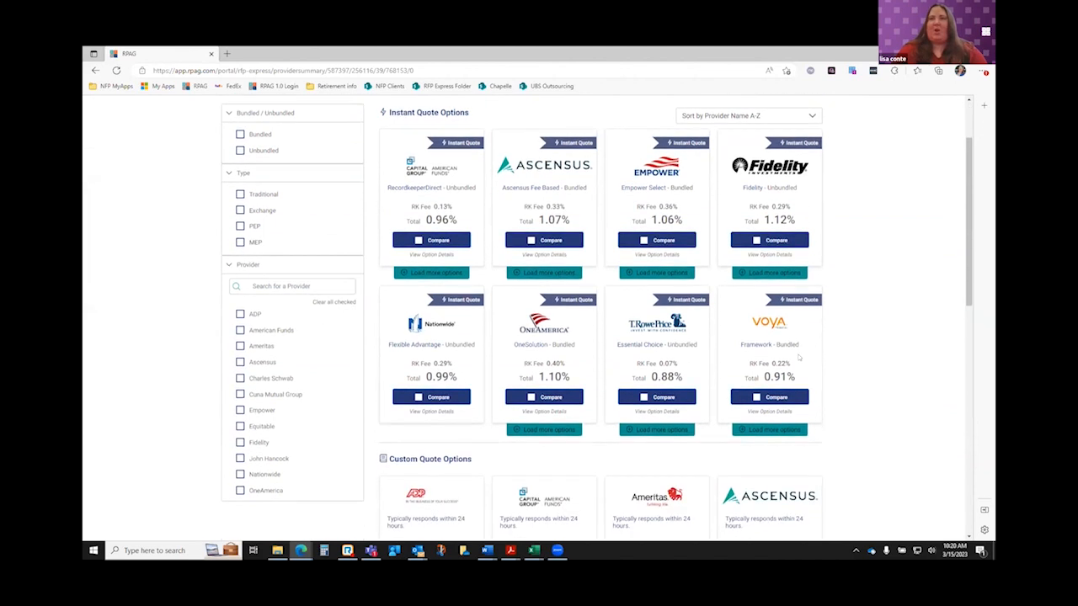
scroll(800, 362, "down", 2)
scroll(802, 362, "up", 4)
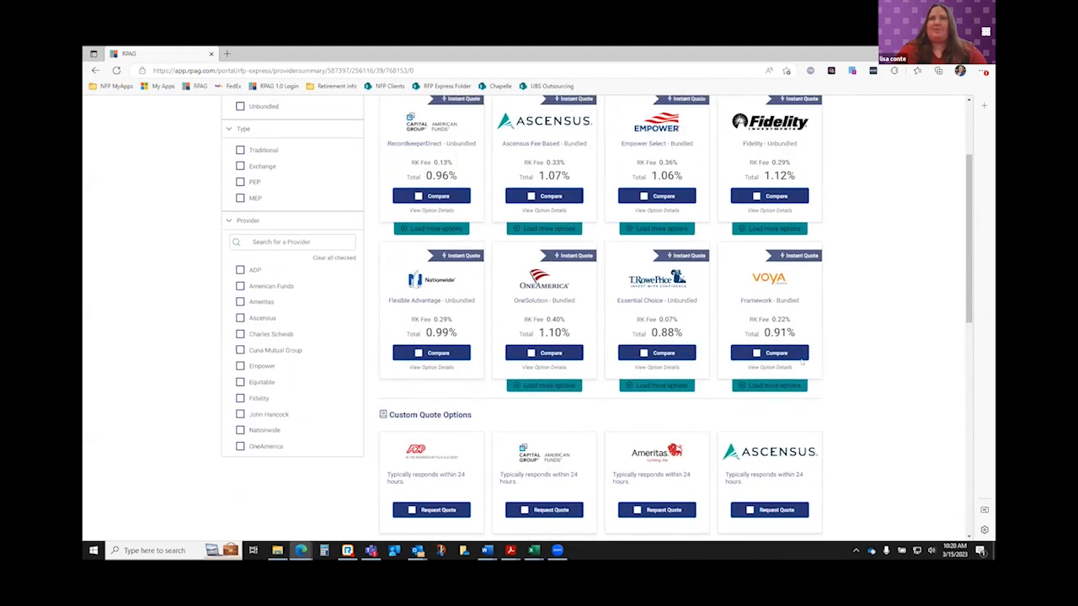
scroll(802, 362, "up", 1)
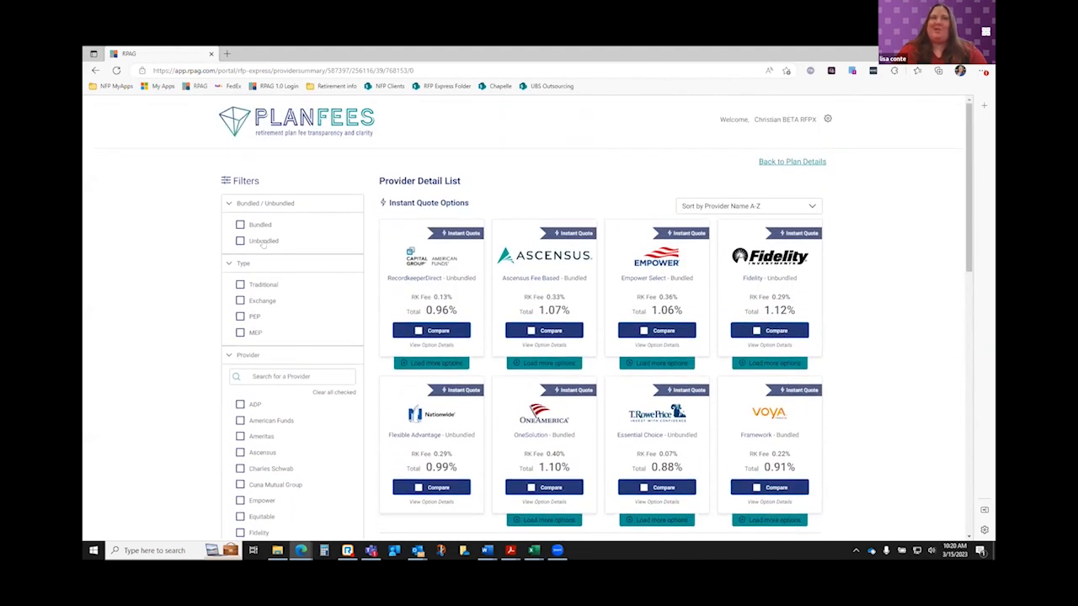
left_click(240, 225)
scroll(753, 442, "down", 1)
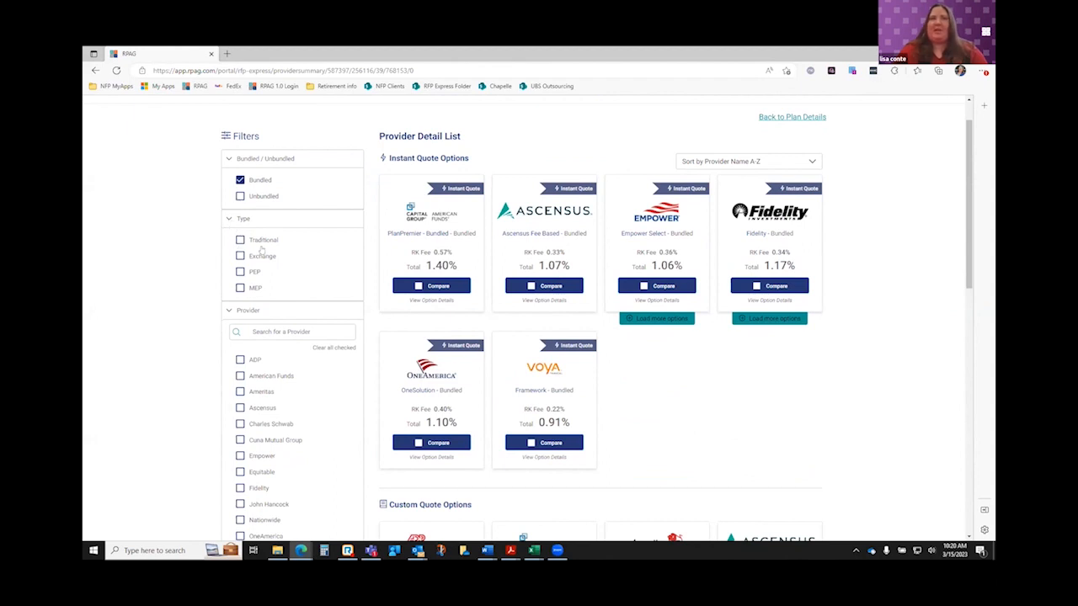
left_click(227, 219)
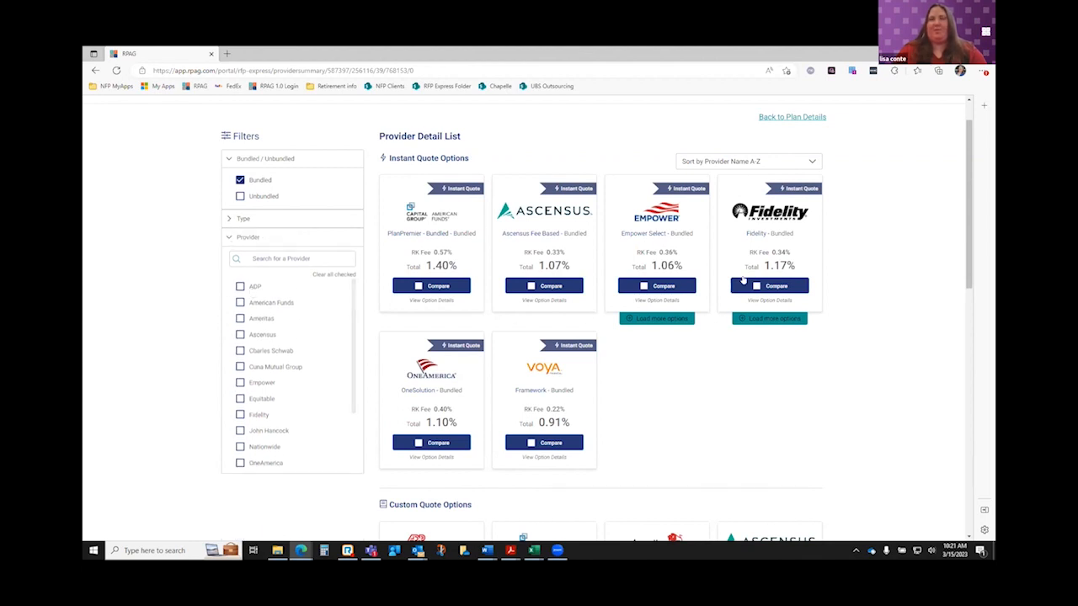
Examine the instant quote and custom quote options in the filtered provider list
scroll(755, 324, "down", 3)
scroll(755, 324, "down", 1)
scroll(756, 325, "up", 3)
scroll(755, 325, "down", 3)
scroll(755, 324, "down", 1)
scroll(756, 324, "up", 4)
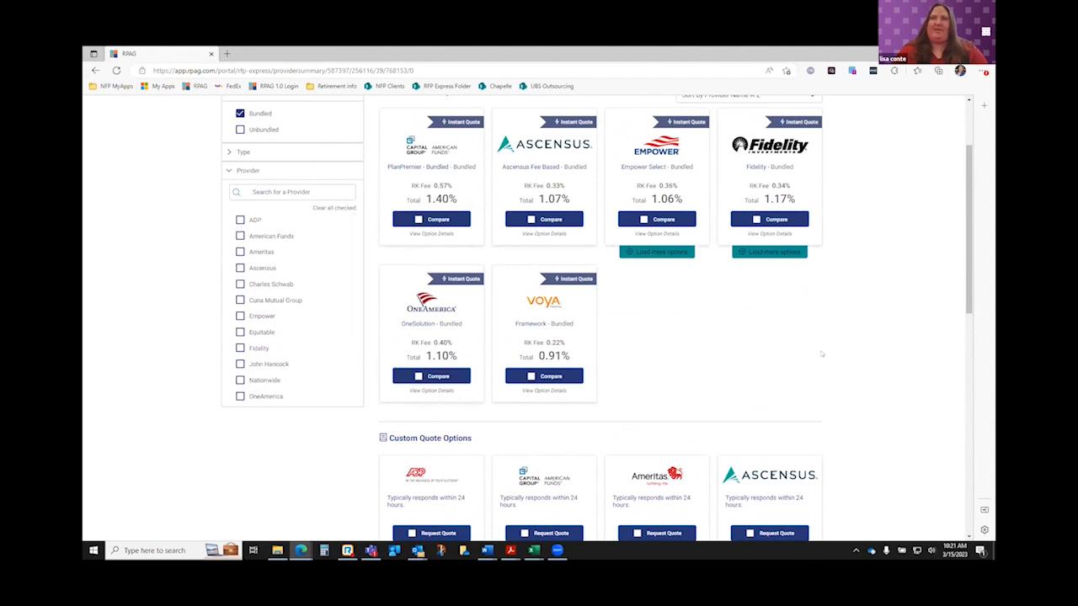
scroll(738, 370, "up", 2)
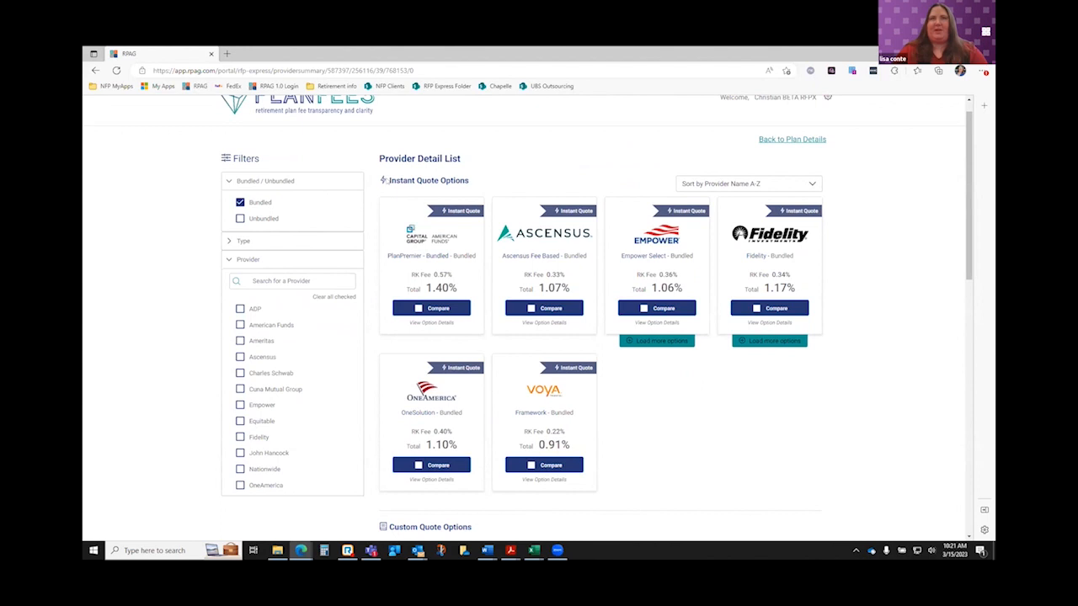
left_click_drag(387, 180, 481, 190)
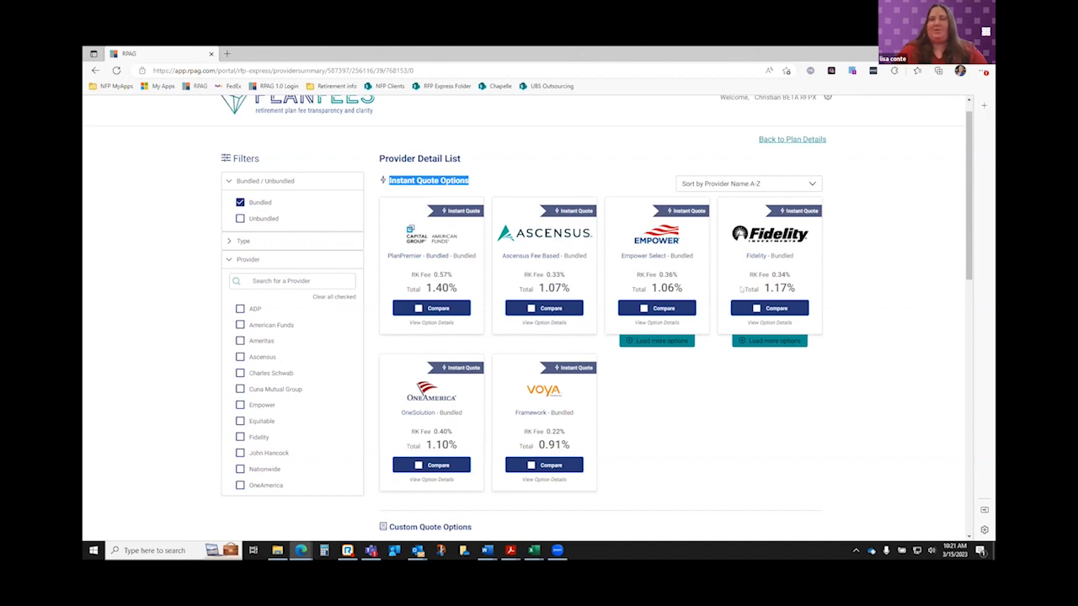
View the option details of the American Funds PlanPremier bundled quote and read through its fund lineup and allocations
left_click(429, 323)
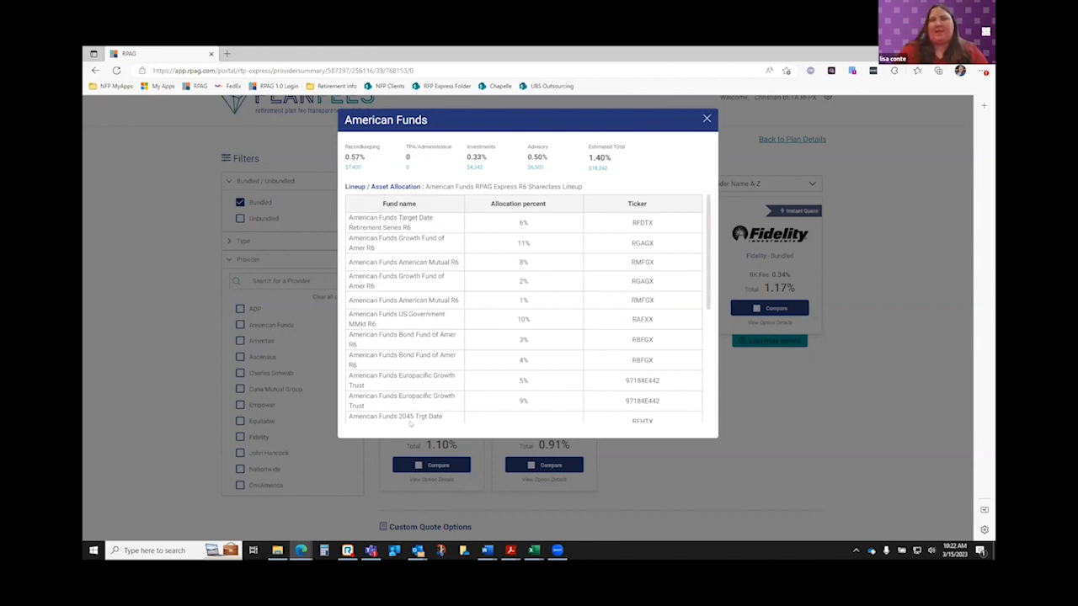
scroll(413, 368, "down", 5)
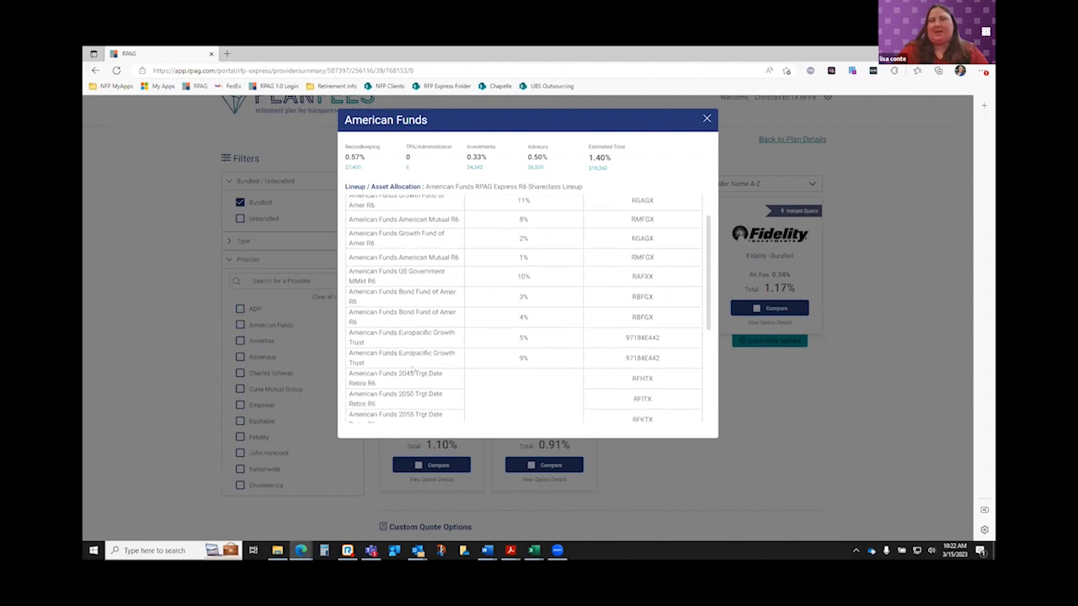
scroll(413, 368, "up", 2)
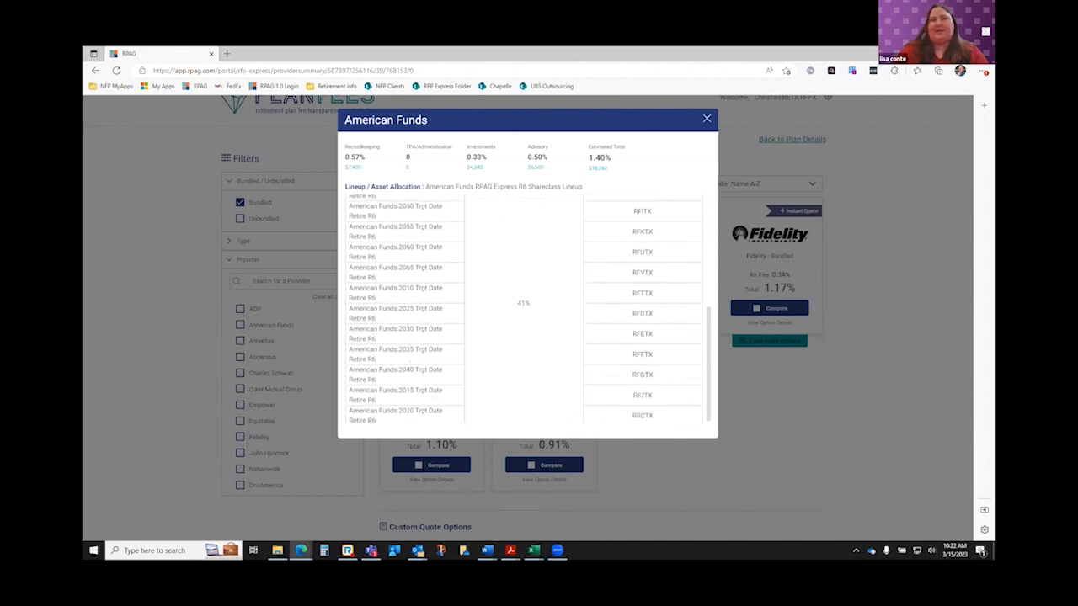
scroll(412, 368, "up", 3)
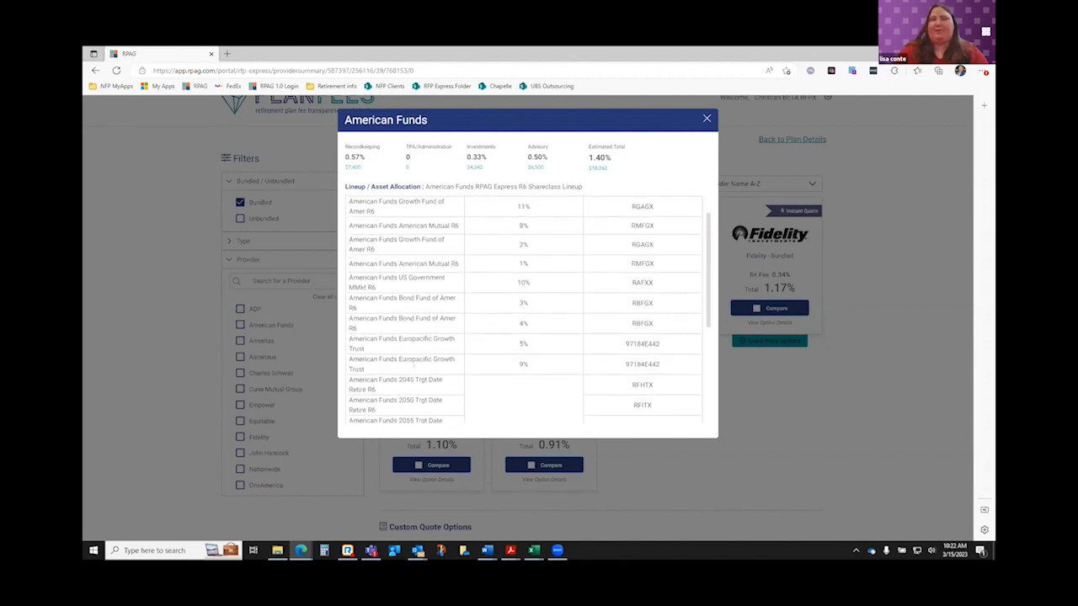
Read the rest of the American Funds fund lineup and its estimated total fee, and close the option details
scroll(517, 294, "down", 5)
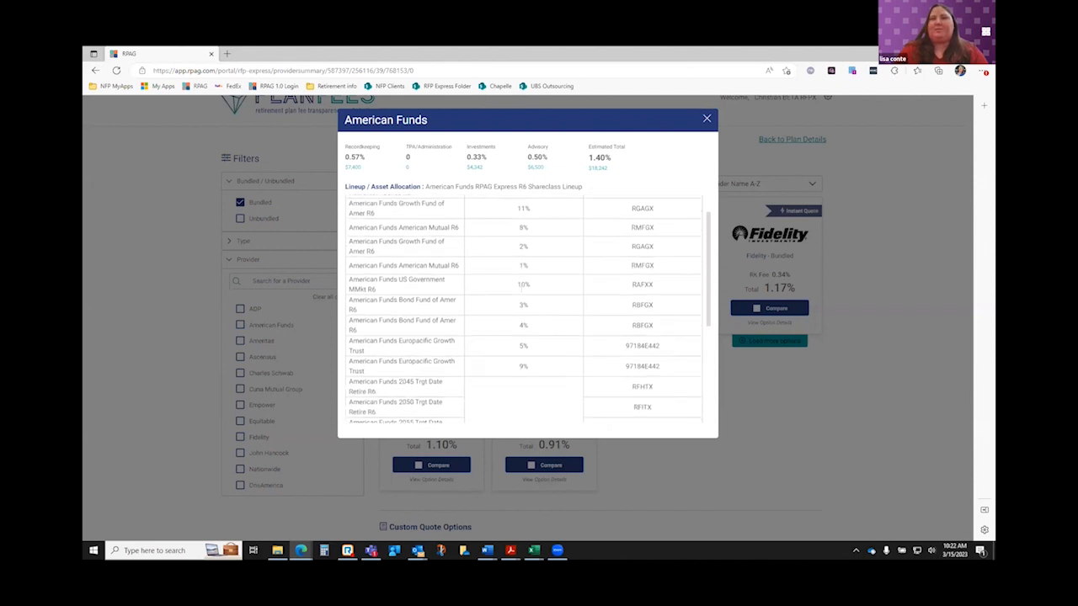
scroll(521, 294, "down", 3)
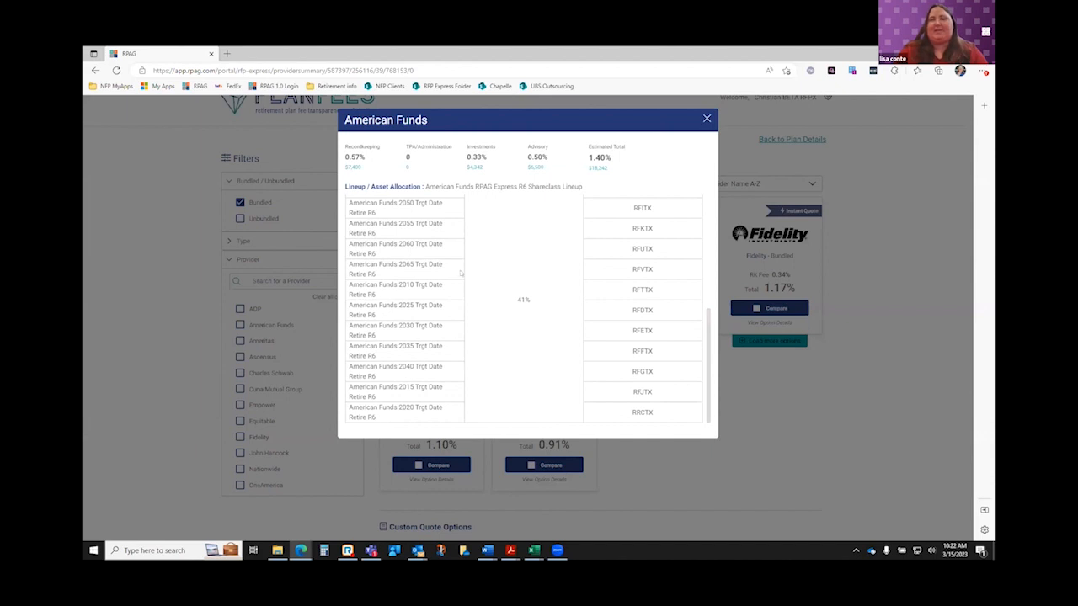
scroll(544, 316, "up", 10)
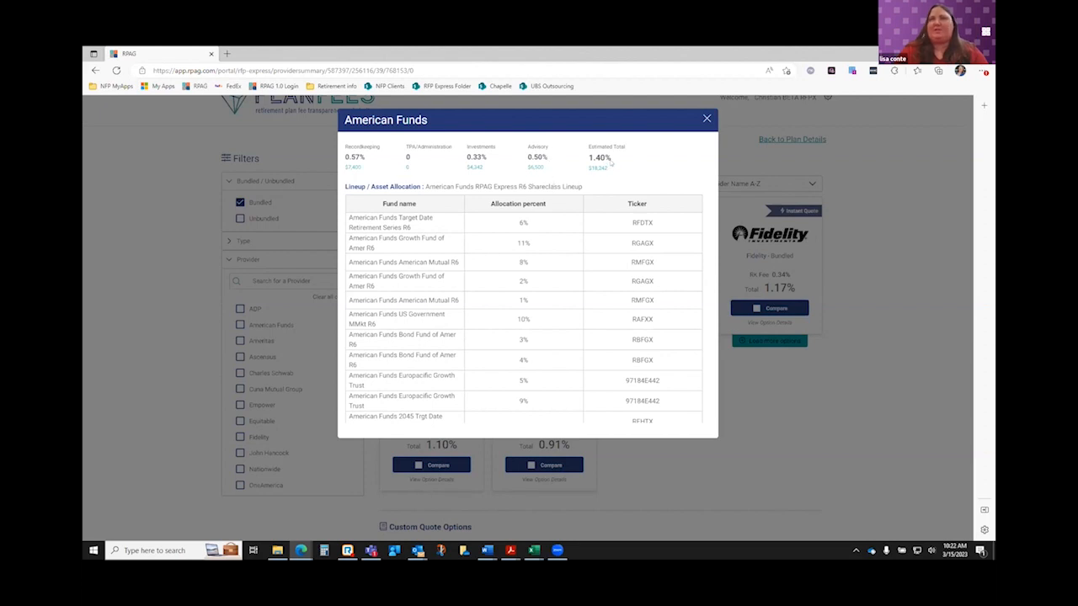
left_click(707, 119)
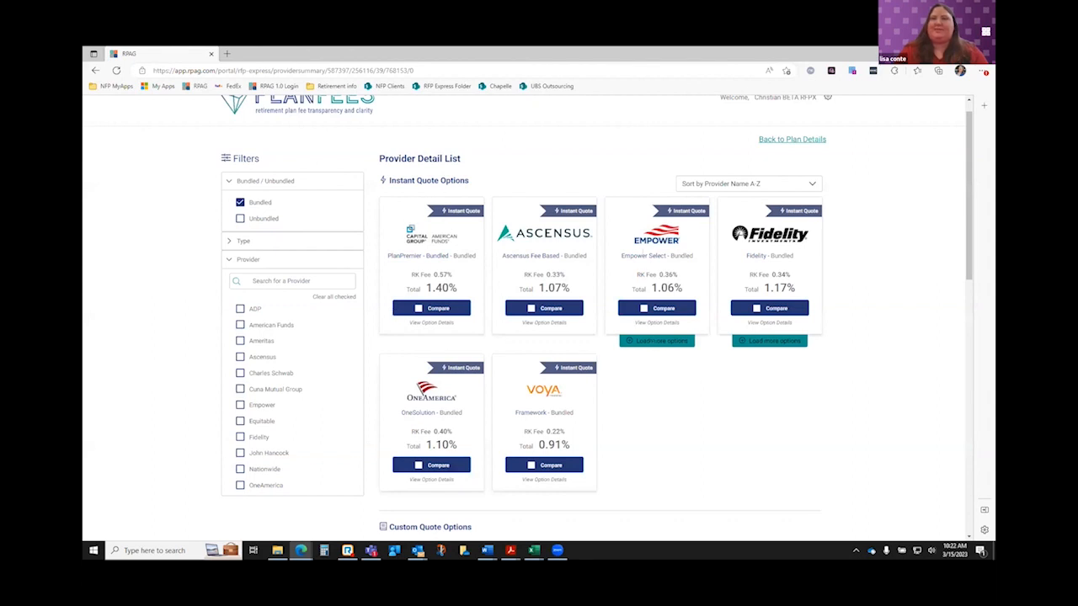
View the additional Empower and Fidelity bundled instant quote options and collapse both sets again
left_click(647, 341)
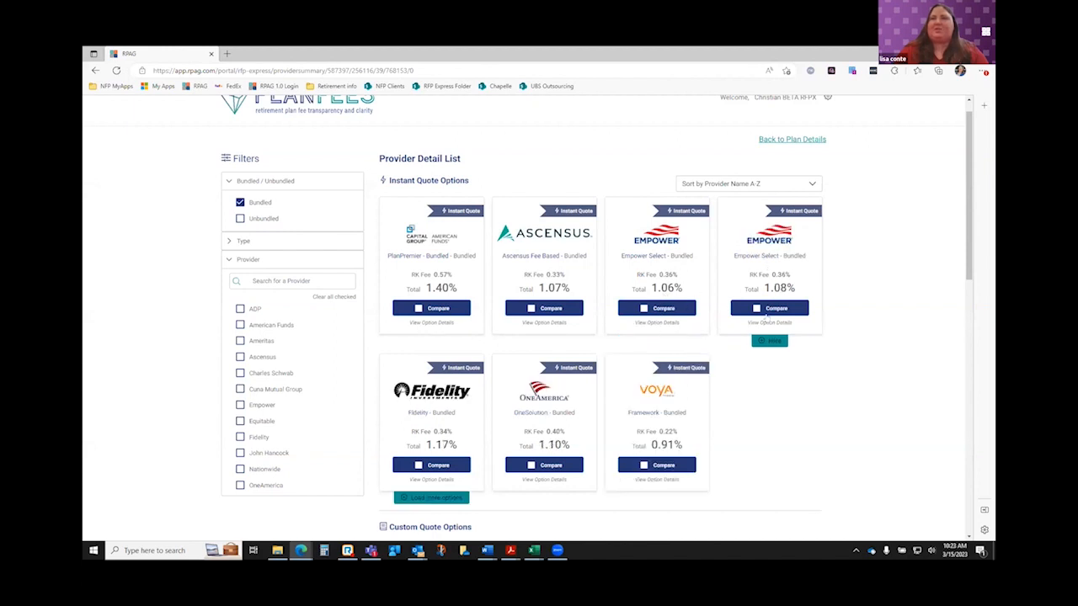
left_click(431, 501)
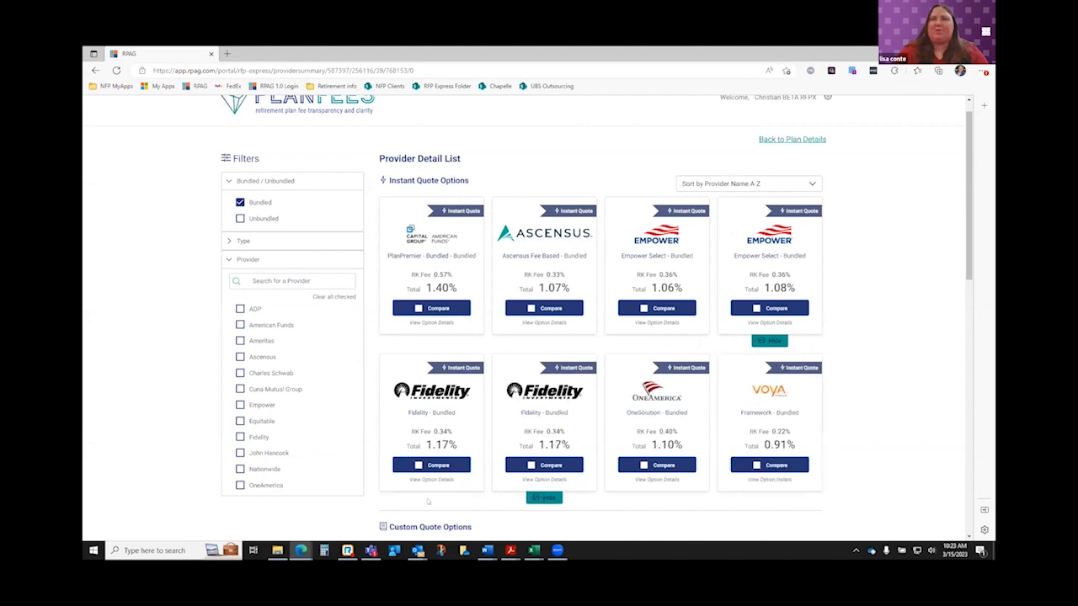
left_click(548, 500)
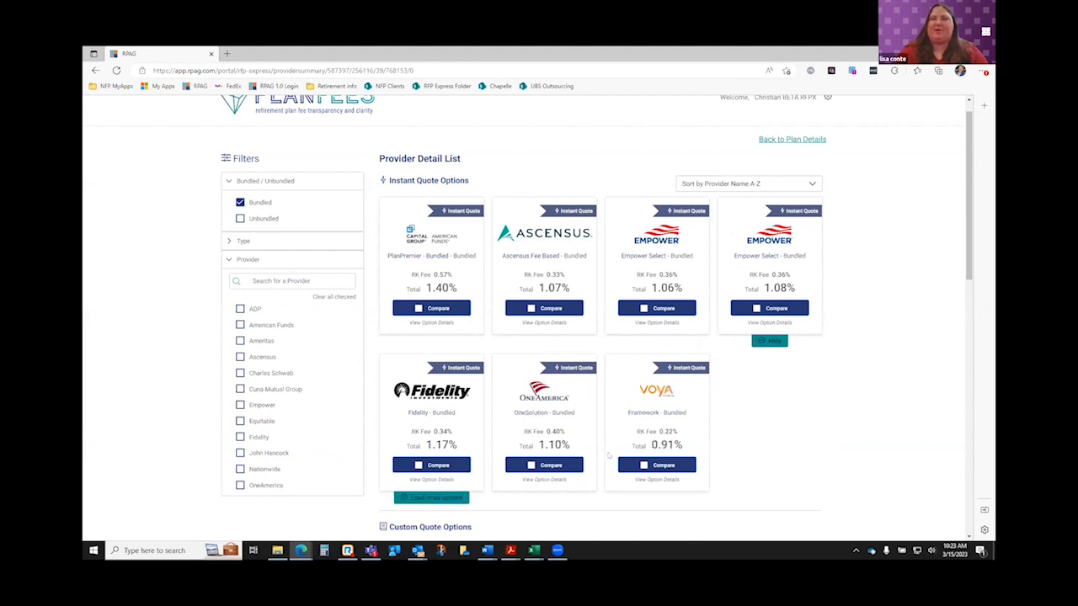
left_click(762, 342)
Mark the American Funds PlanPremier, Empower Select and Fidelity bundled instant quotes for comparison
scroll(455, 348, "down", 1)
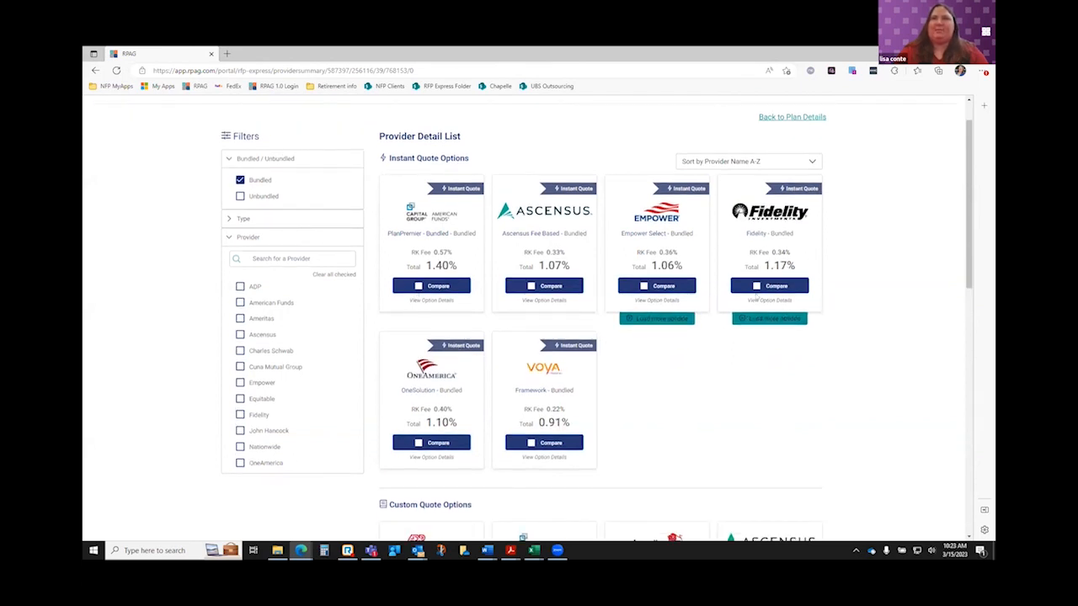
left_click(419, 286)
left_click(665, 287)
left_click(756, 286)
Request custom quotes from ADP and CUNA Mutual
scroll(722, 405, "down", 3)
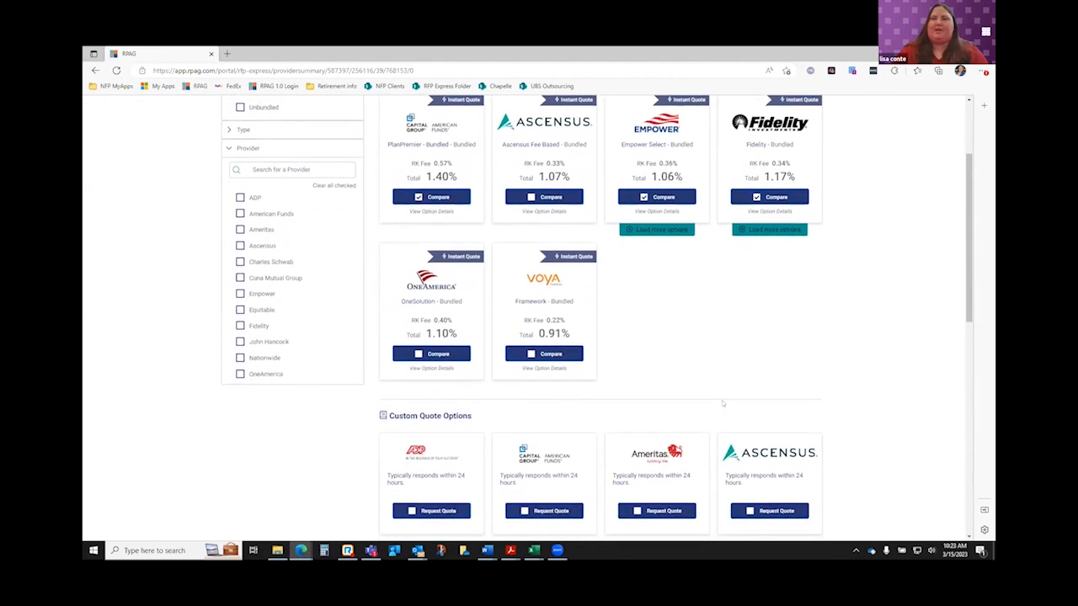
scroll(722, 404, "down", 1)
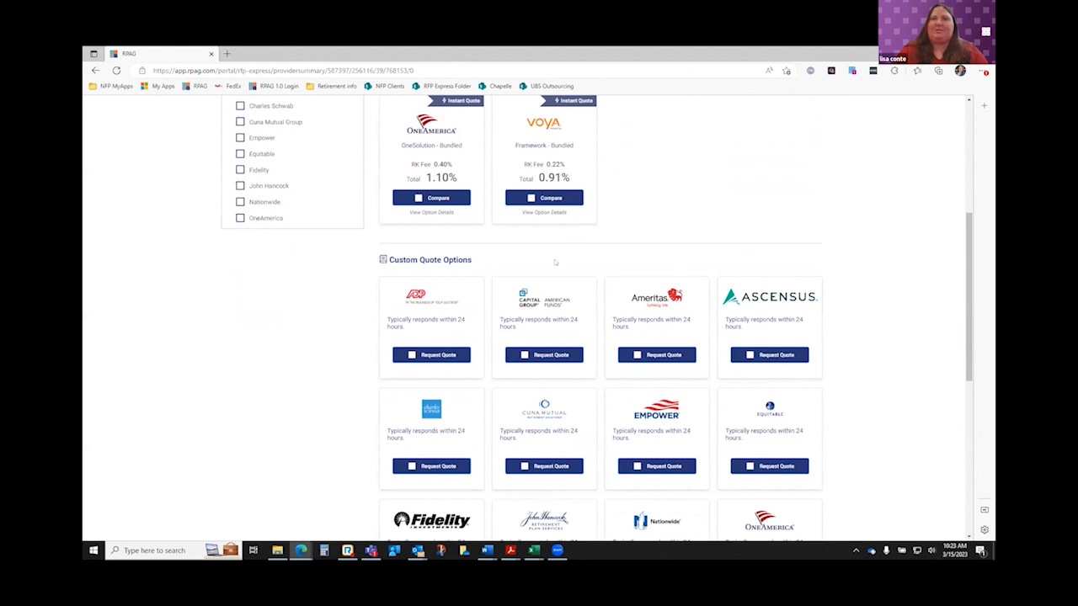
scroll(564, 262, "up", 4)
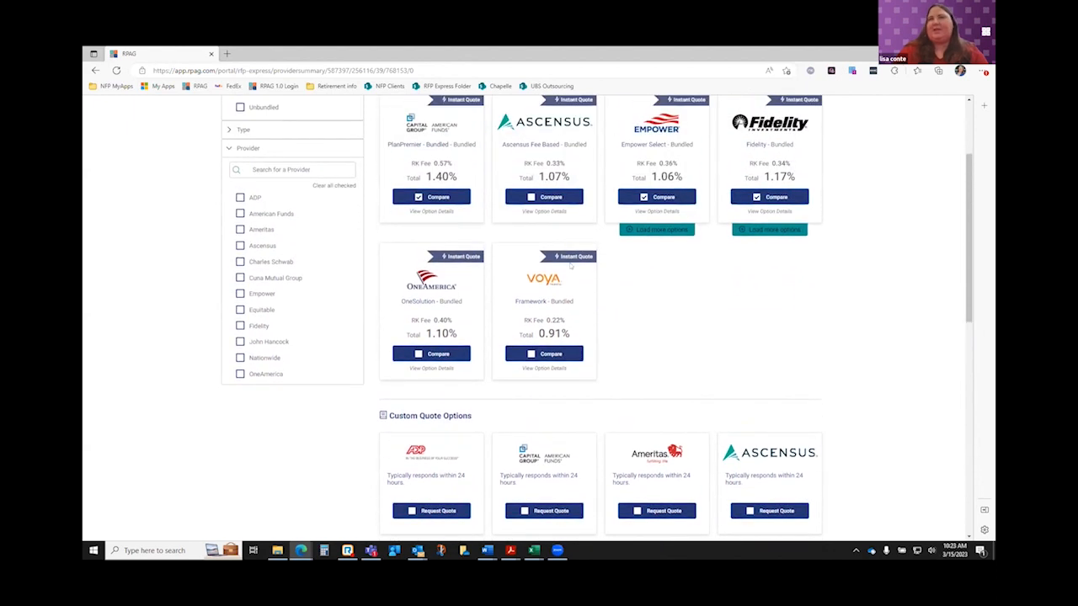
scroll(570, 267, "up", 1)
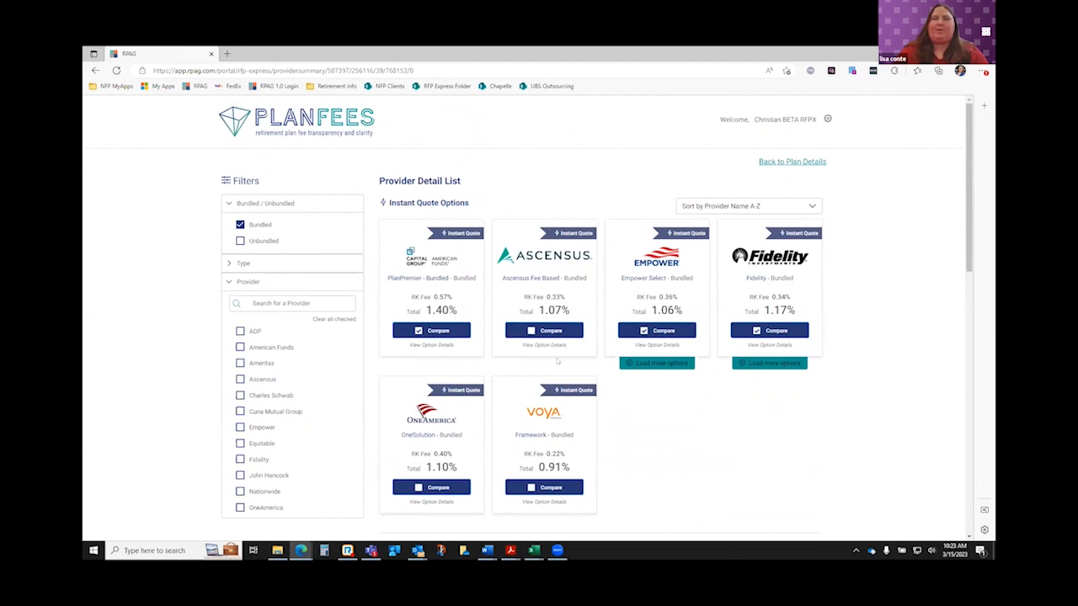
scroll(556, 381, "down", 1)
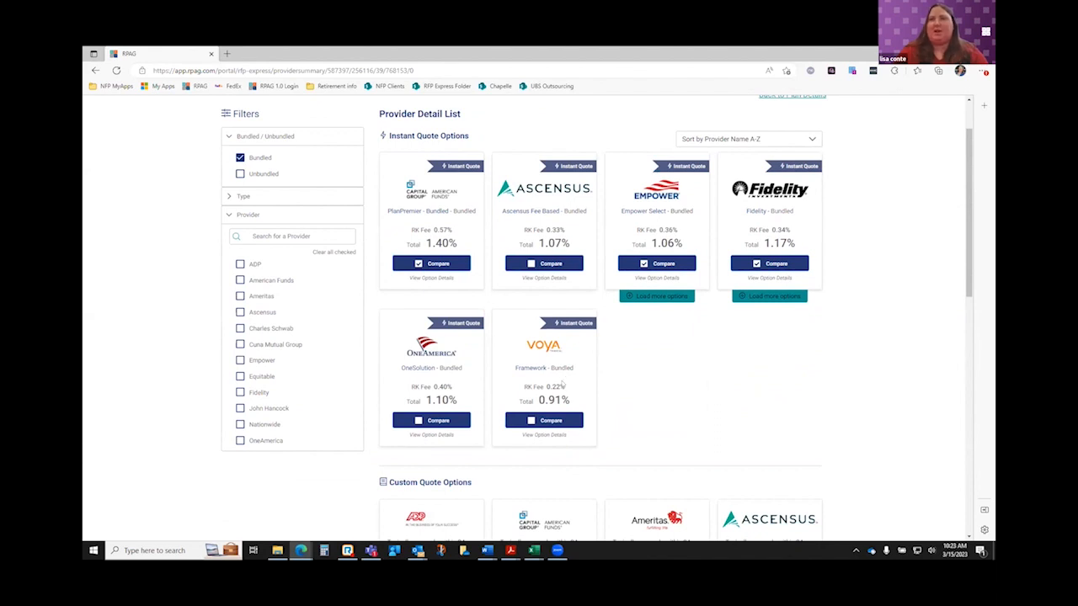
scroll(562, 384, "down", 2)
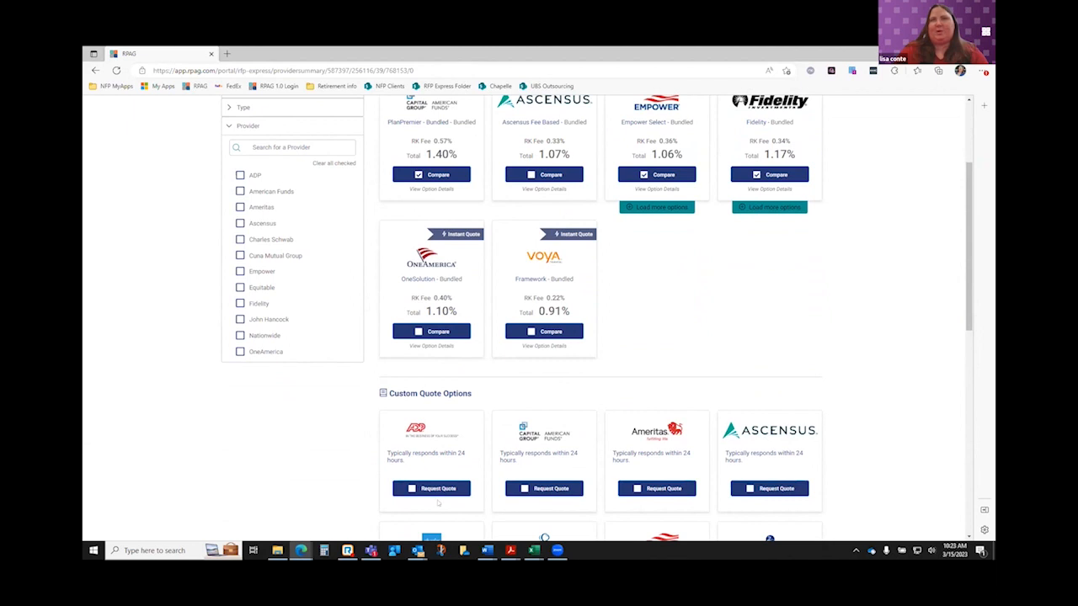
scroll(587, 462, "down", 3)
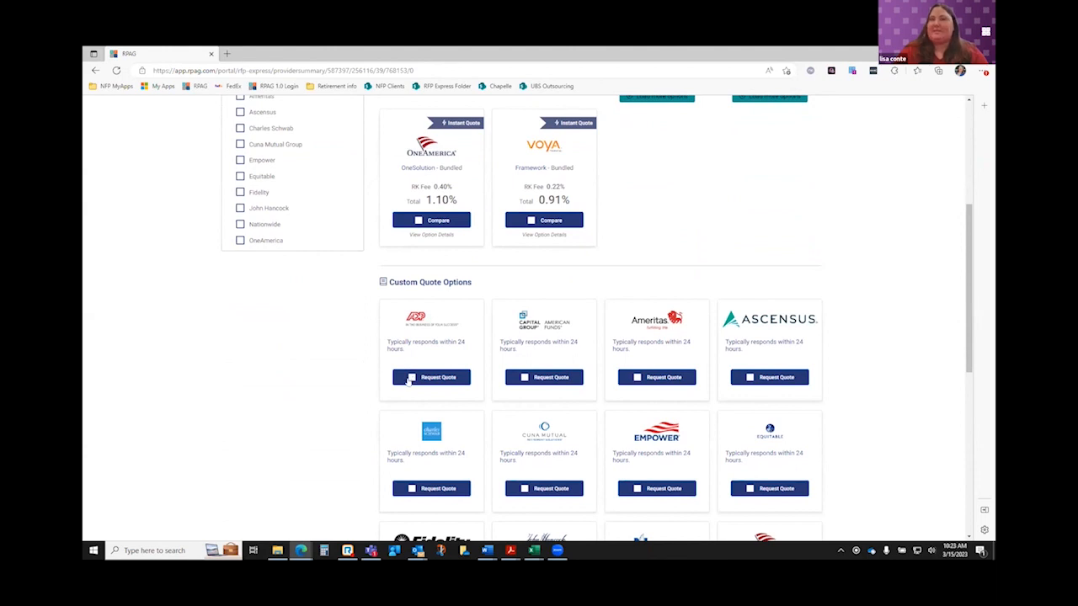
left_click(411, 379)
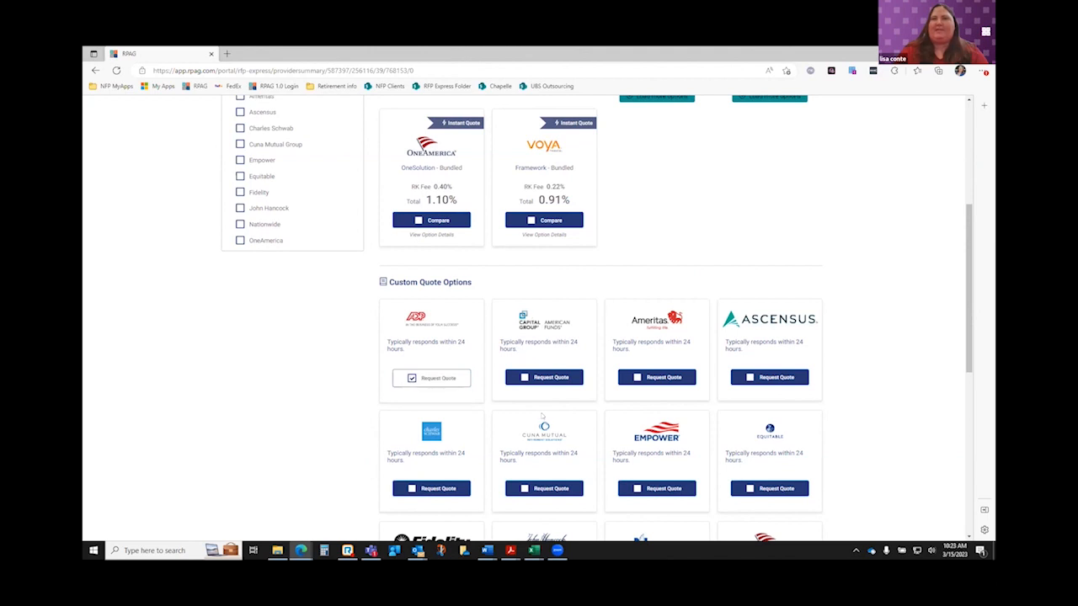
scroll(723, 338, "up", 5)
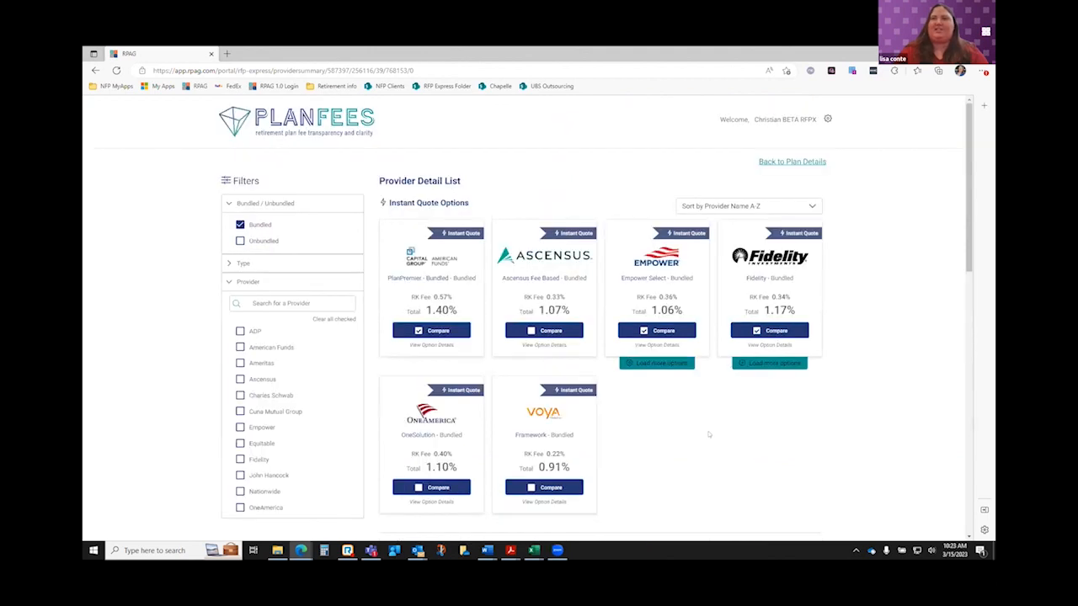
scroll(709, 434, "down", 3)
scroll(580, 494, "down", 2)
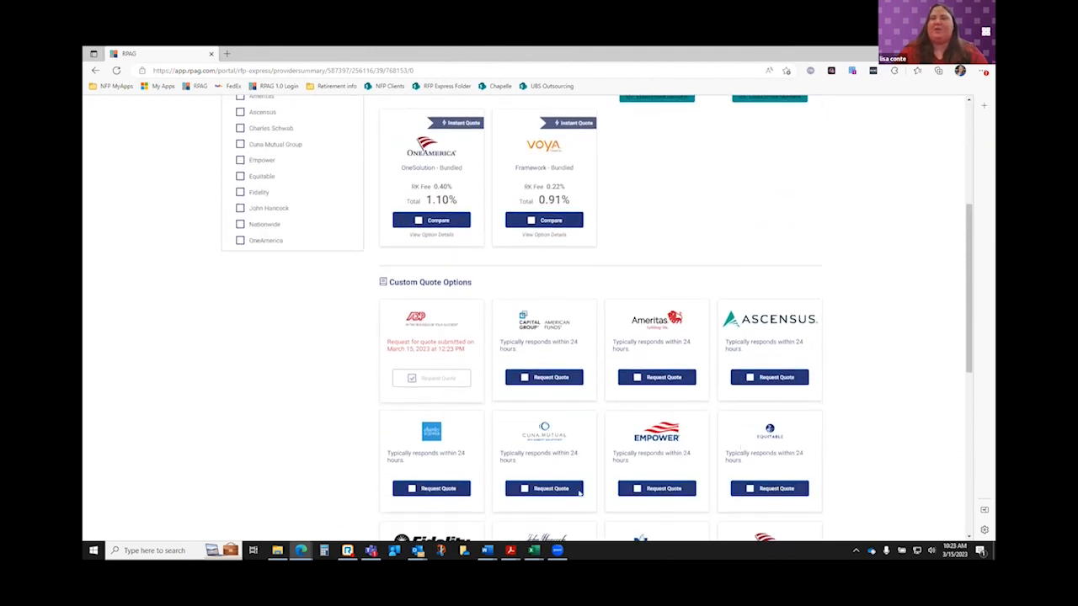
left_click(526, 490)
Look over the remaining custom quote providers and open the comparison of the chosen quotes
scroll(642, 486, "down", 2)
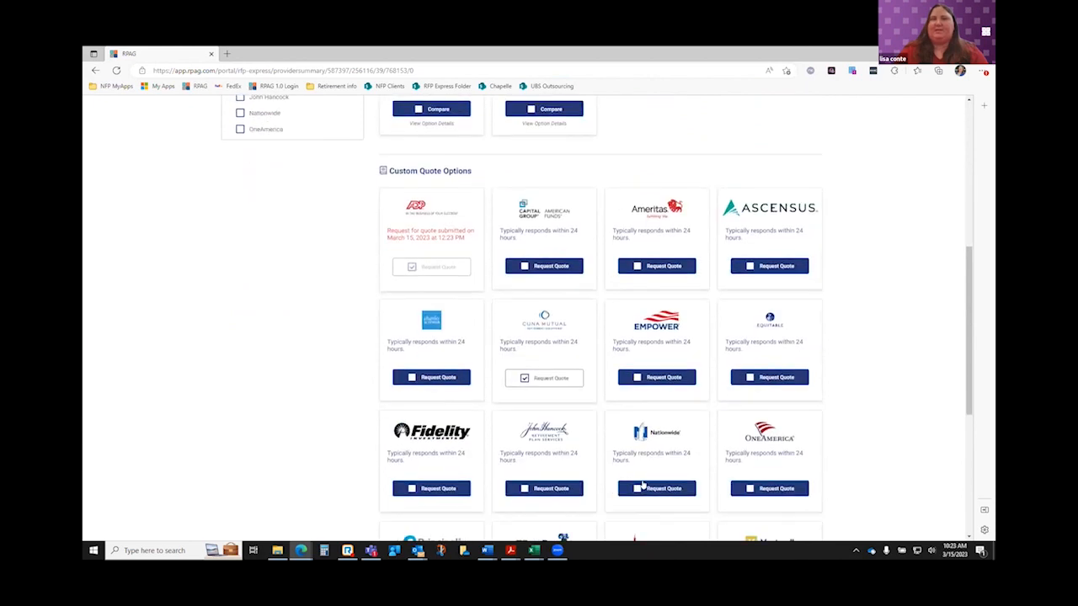
scroll(642, 486, "down", 2)
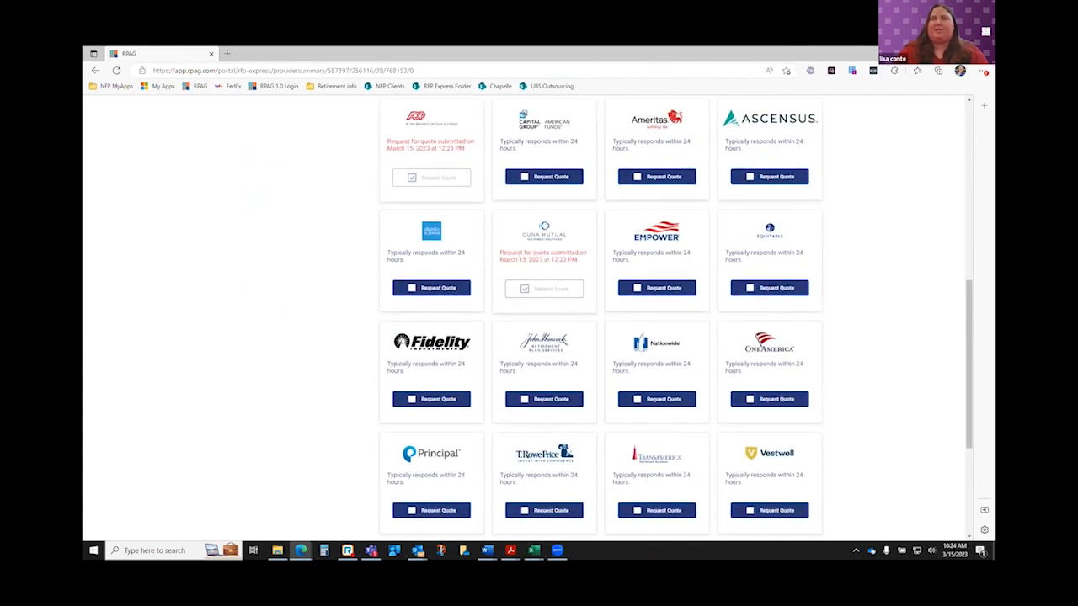
scroll(585, 305, "down", 4)
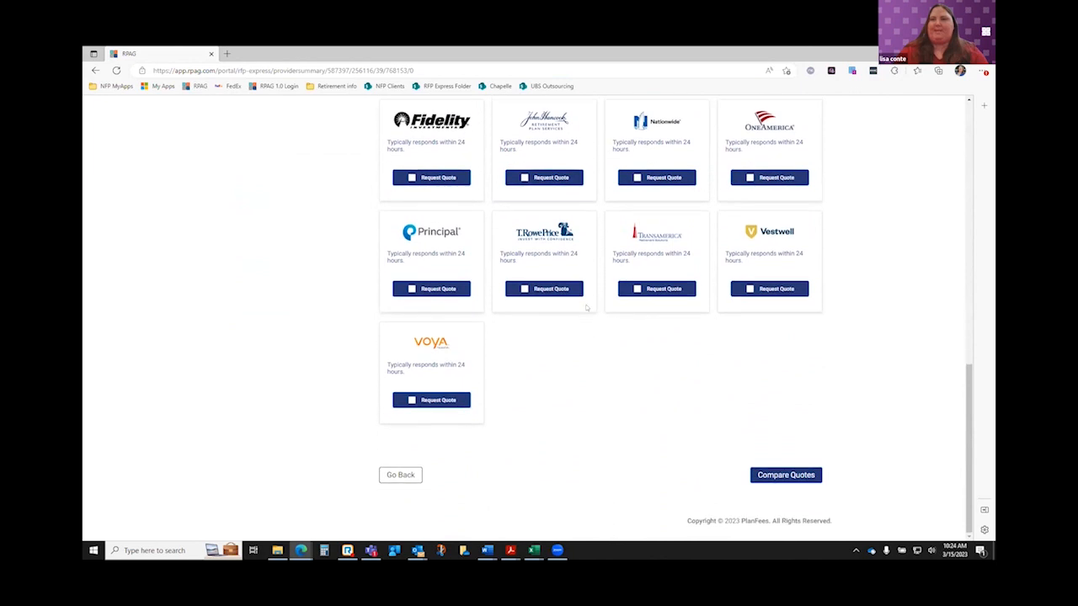
left_click(788, 477)
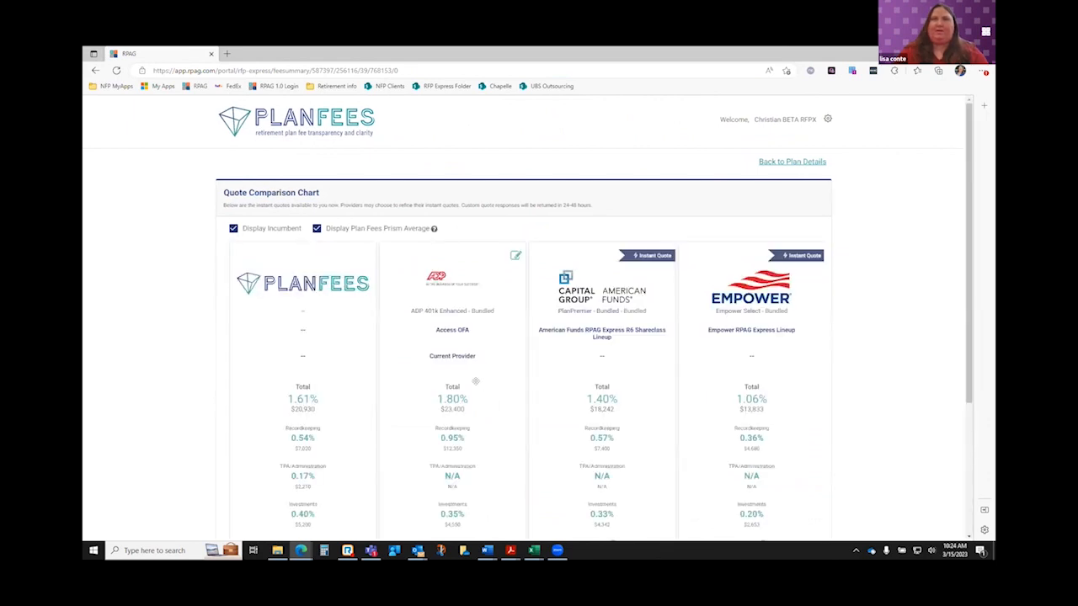
Select the American Funds, Empower and Fidelity instant quotes in the Quote Comparison Chart
scroll(476, 381, "down", 1)
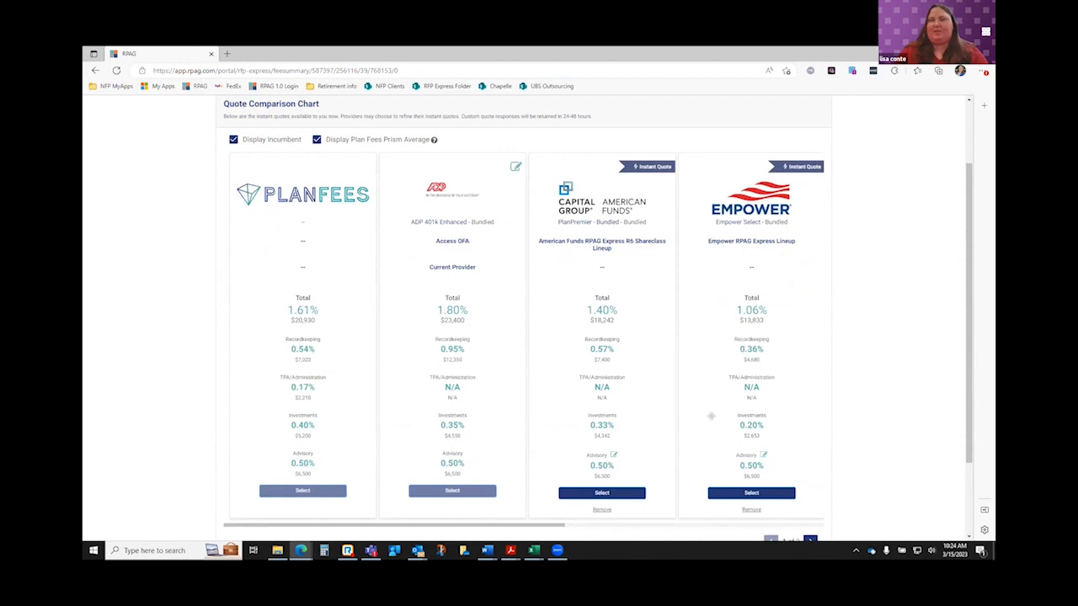
left_click(598, 494)
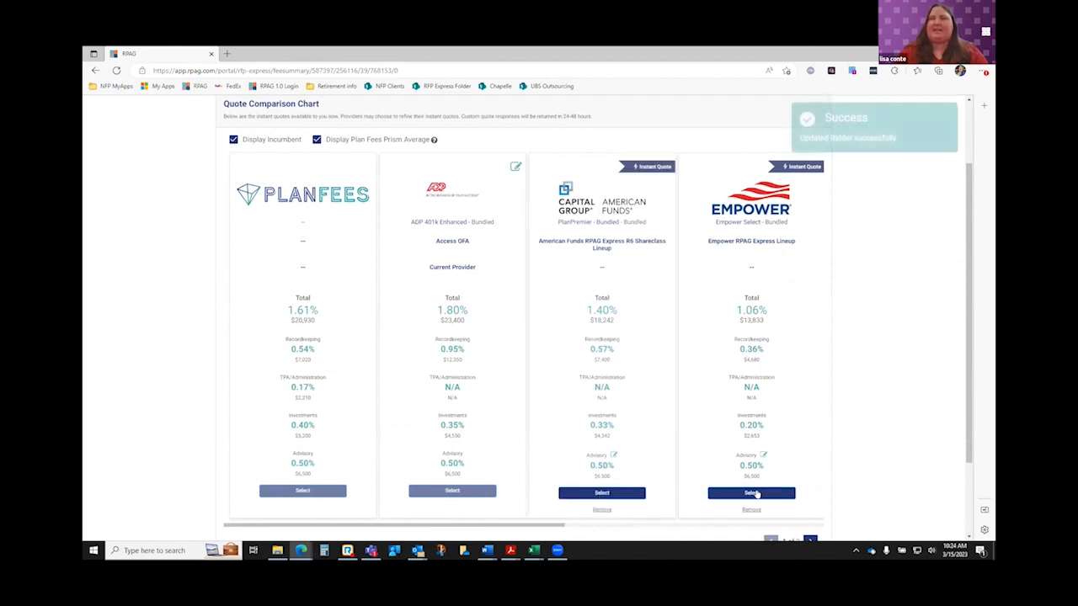
scroll(791, 496, "down", 1)
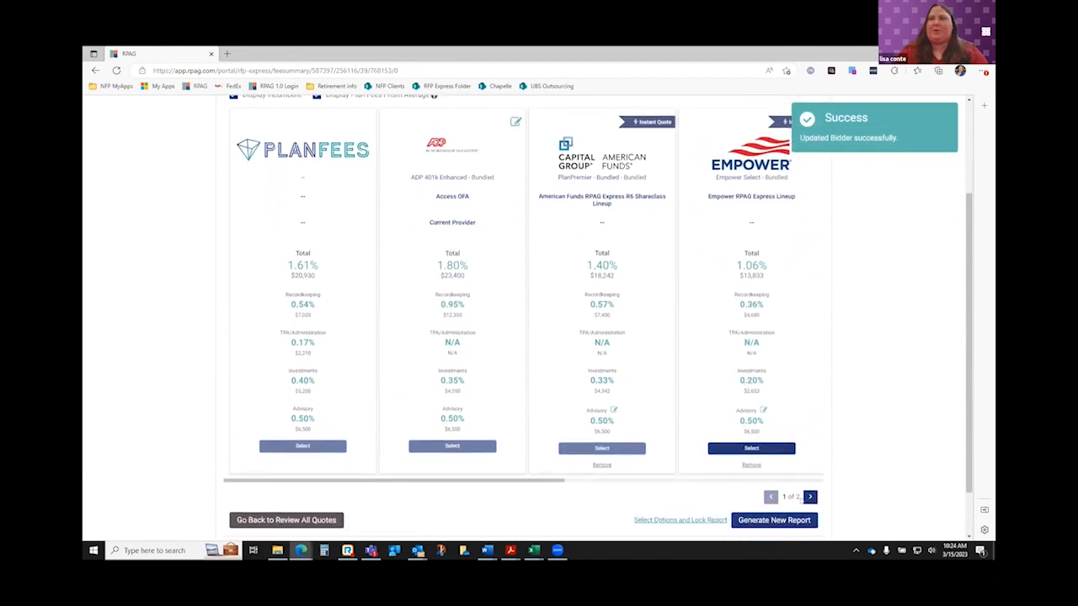
left_click(810, 498)
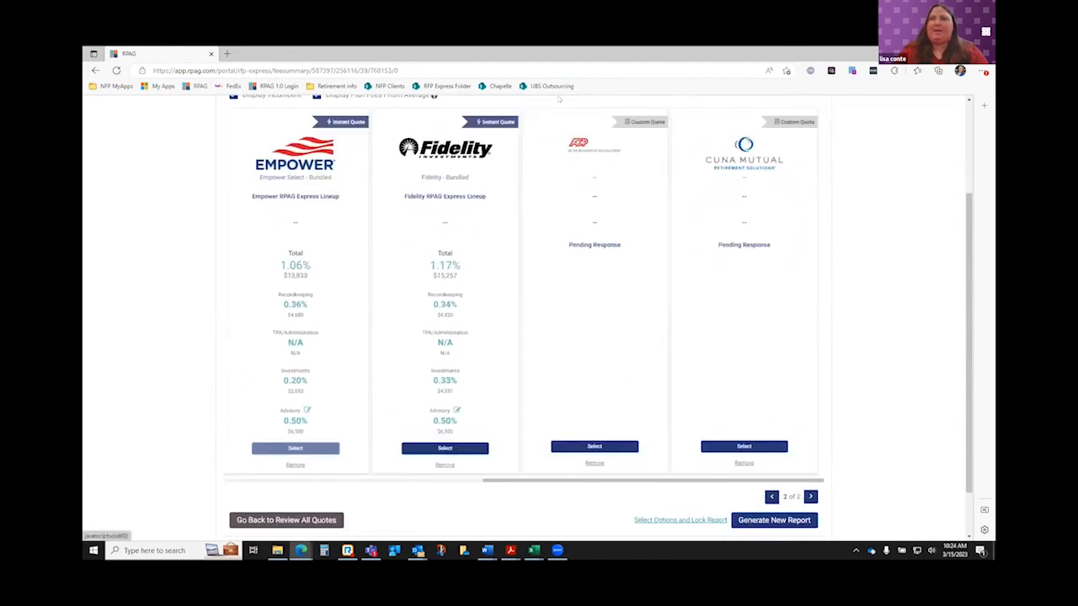
left_click(450, 448)
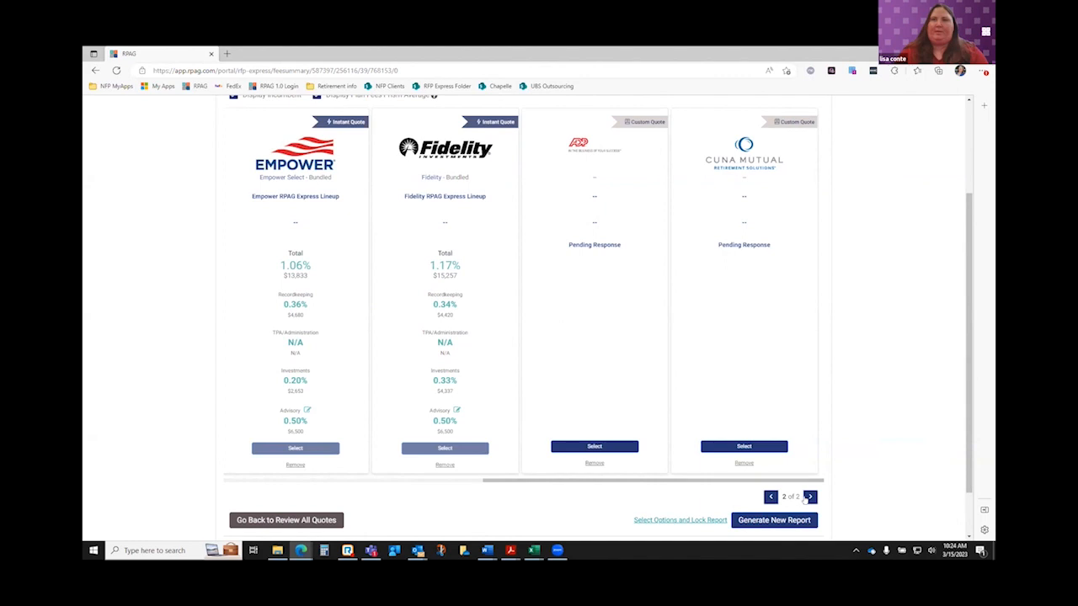
Remove the pending ADP and CUNA Mutual custom quotes from the comparison chart and expand the Removed Quotes section
left_click(771, 497)
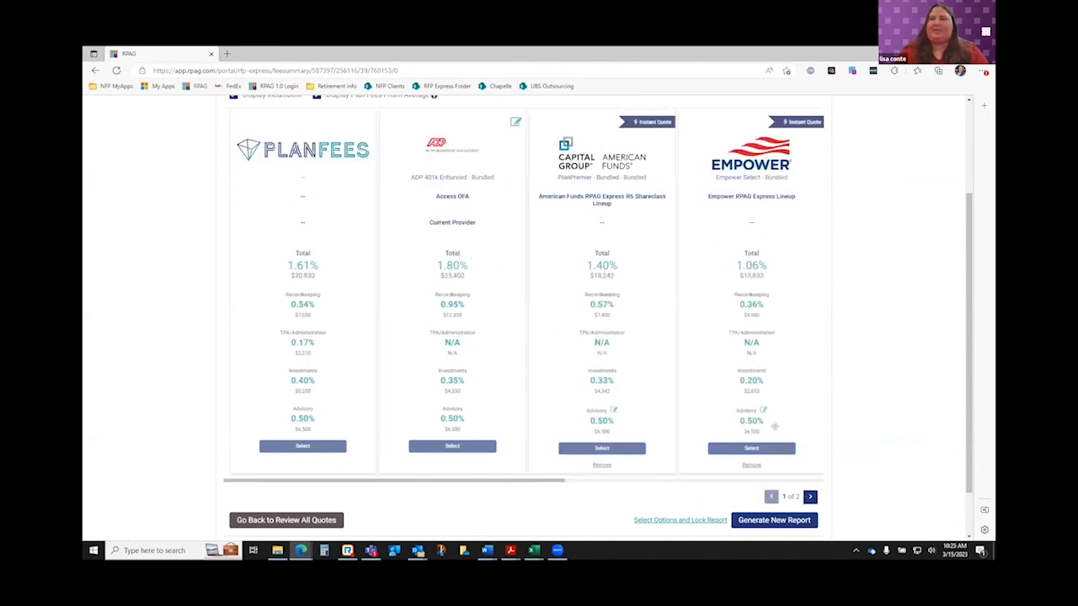
left_click(811, 497)
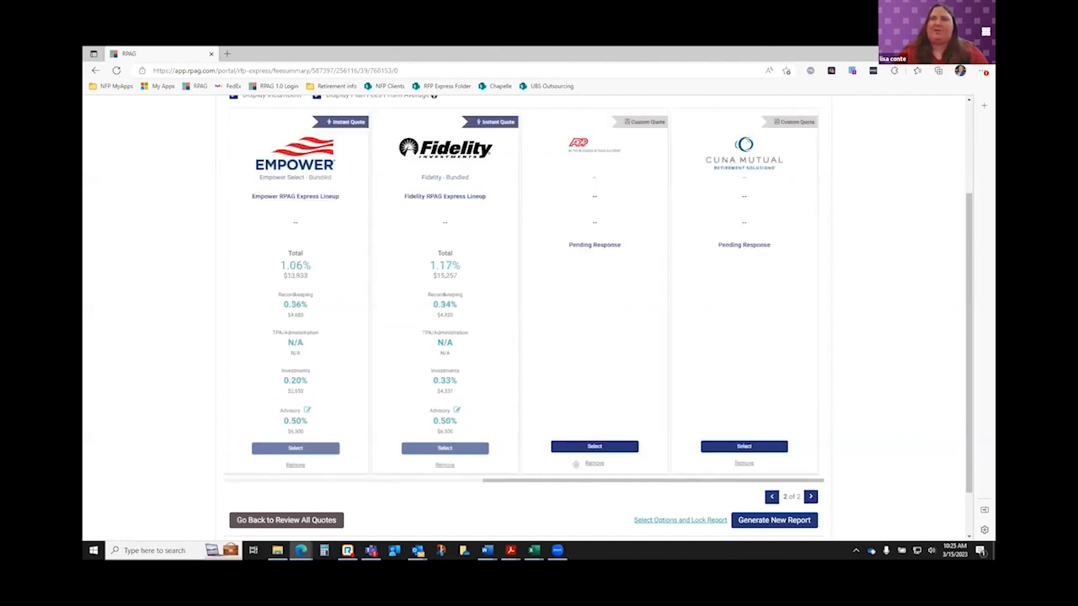
left_click(595, 463)
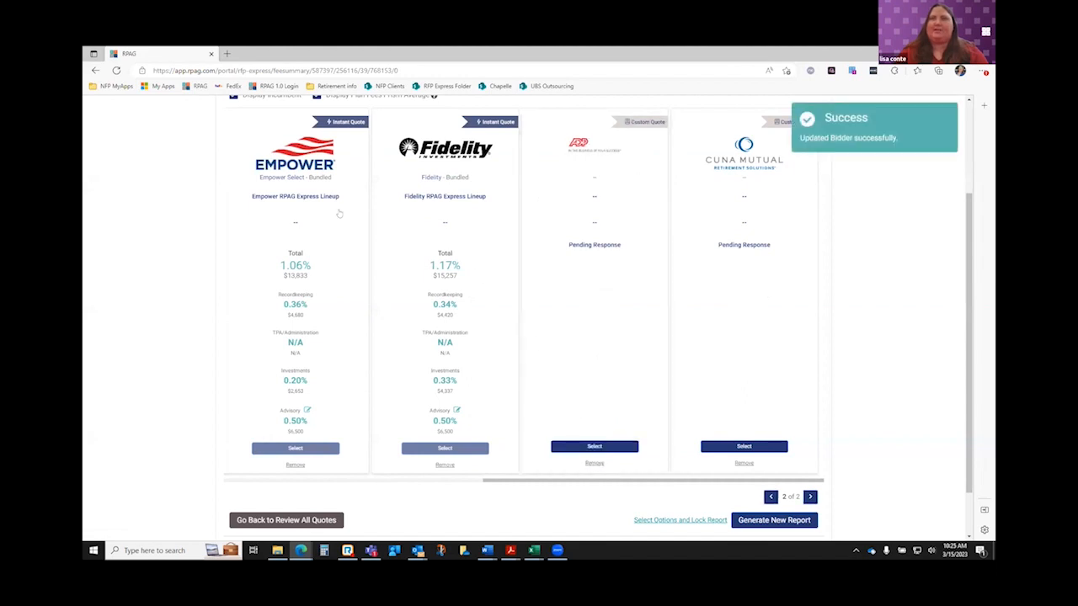
scroll(599, 271, "down", 2)
left_click(253, 489)
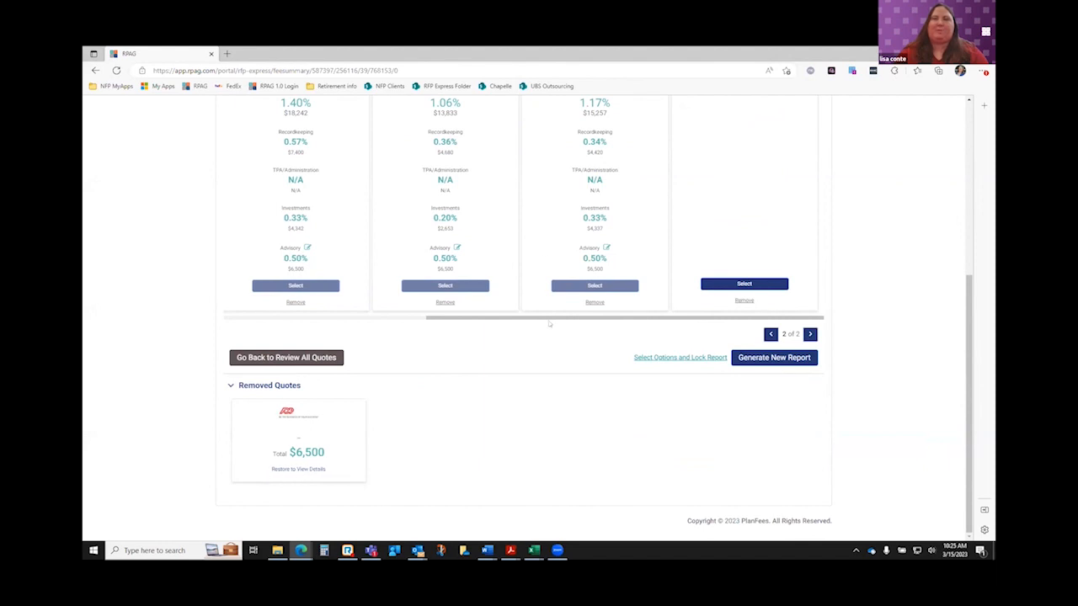
scroll(549, 322, "up", 3)
left_click(741, 478)
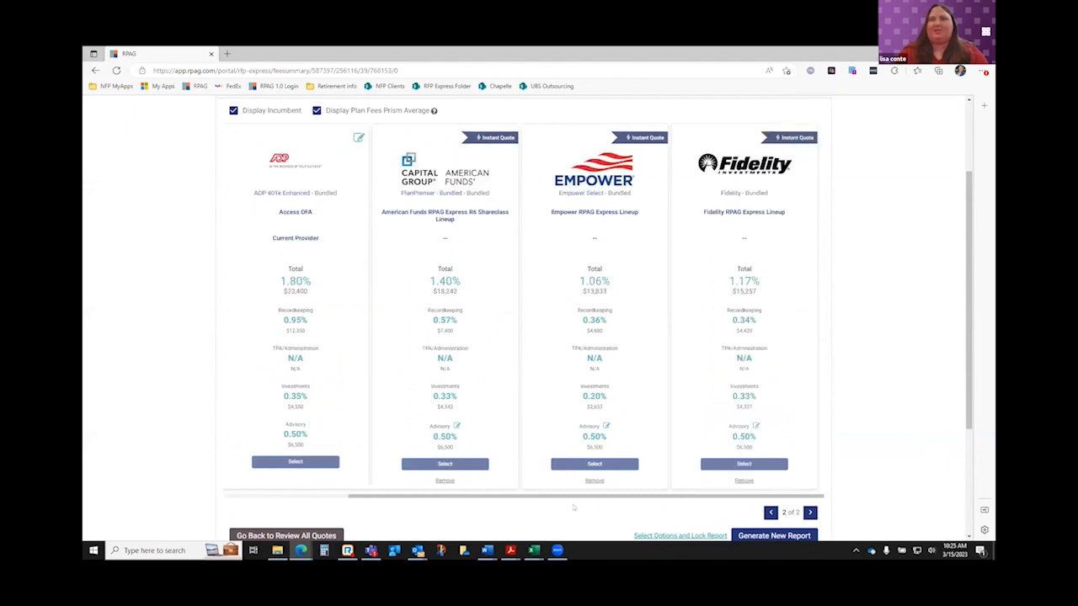
Set the incumbent ADP plan's recordkeeping fee to 1.00% in the Quote Comparison Chart and hide the Plan Fees Prism Average
left_click(770, 512)
scroll(385, 316, "up", 1)
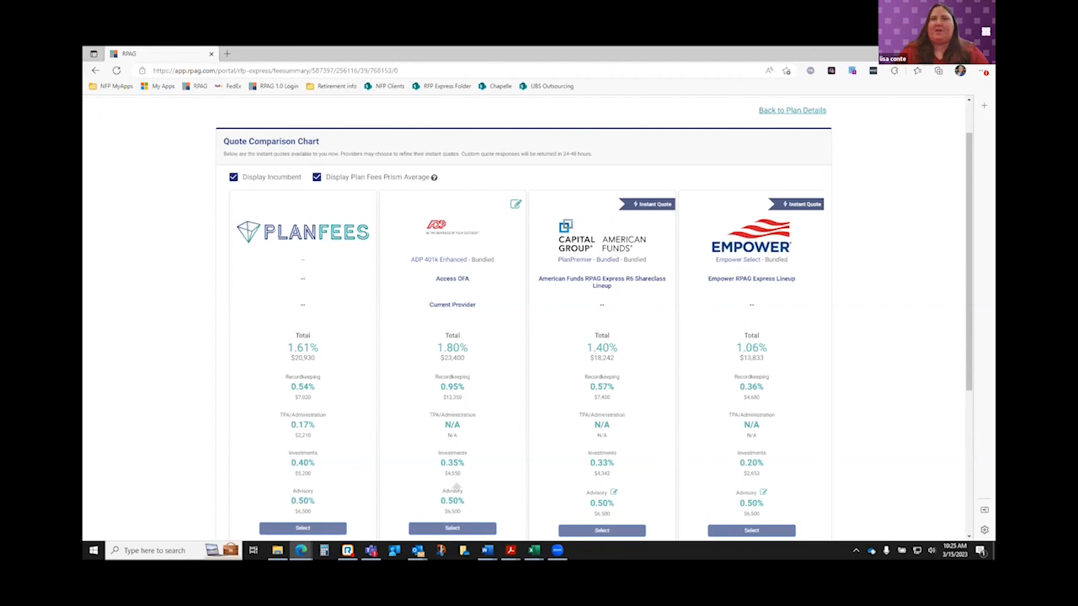
scroll(415, 479, "down", 1)
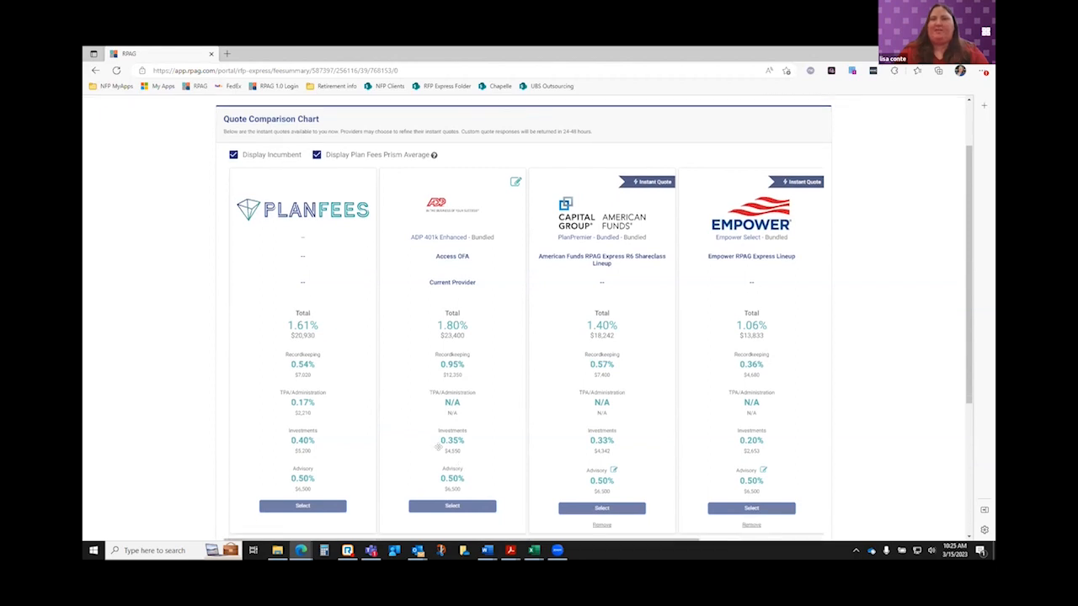
left_click(515, 182)
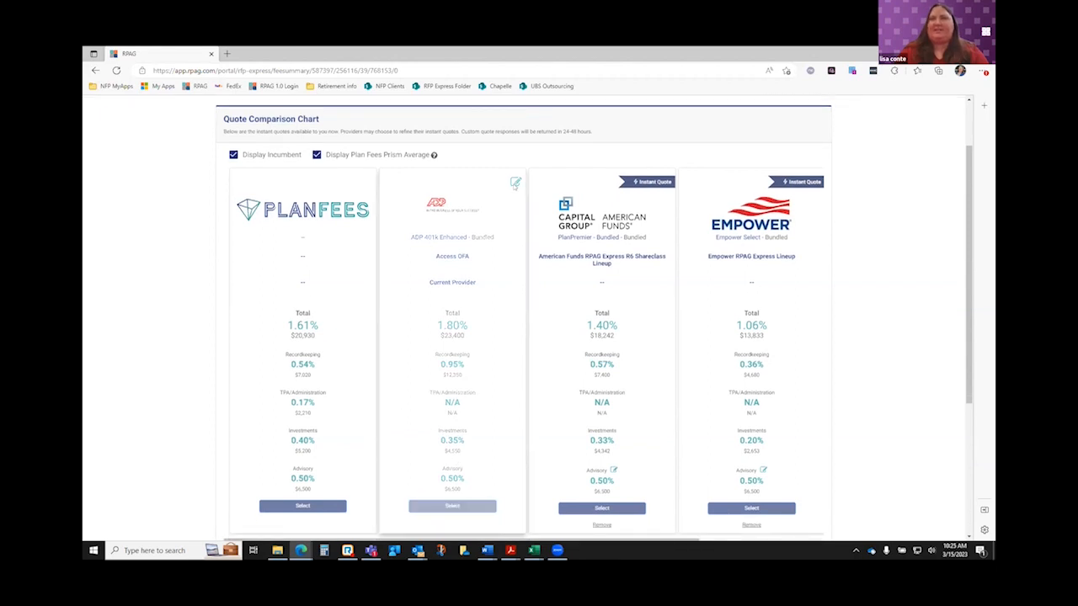
left_click_drag(406, 165, 362, 166)
left_click(410, 160)
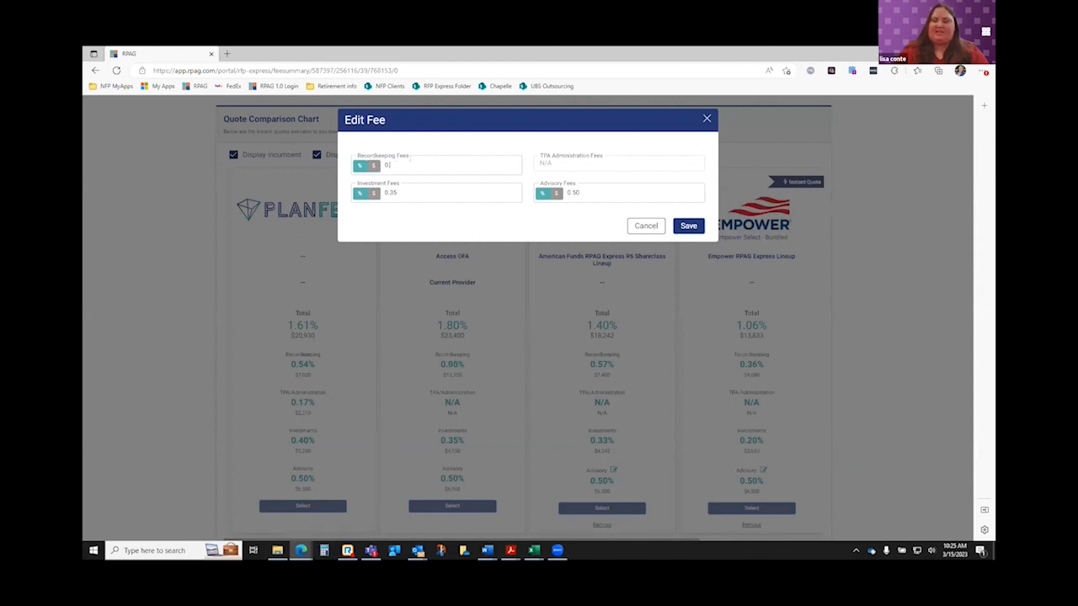
type("1.00")
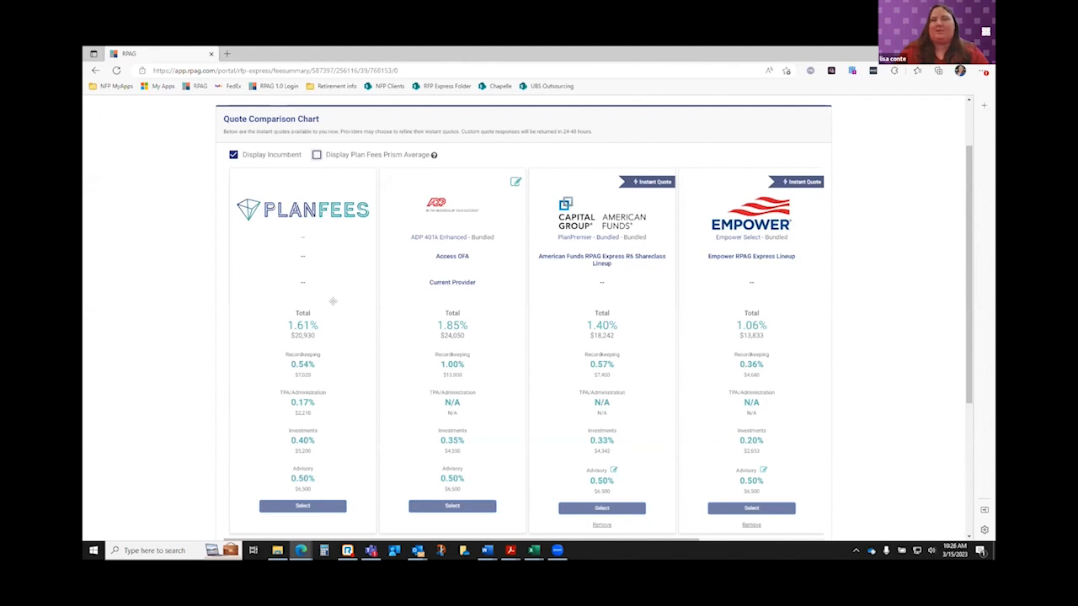
Generate and download a new report of the compared quotes with the logo shown and presented date 03/15/2023
scroll(333, 303, "down", 1)
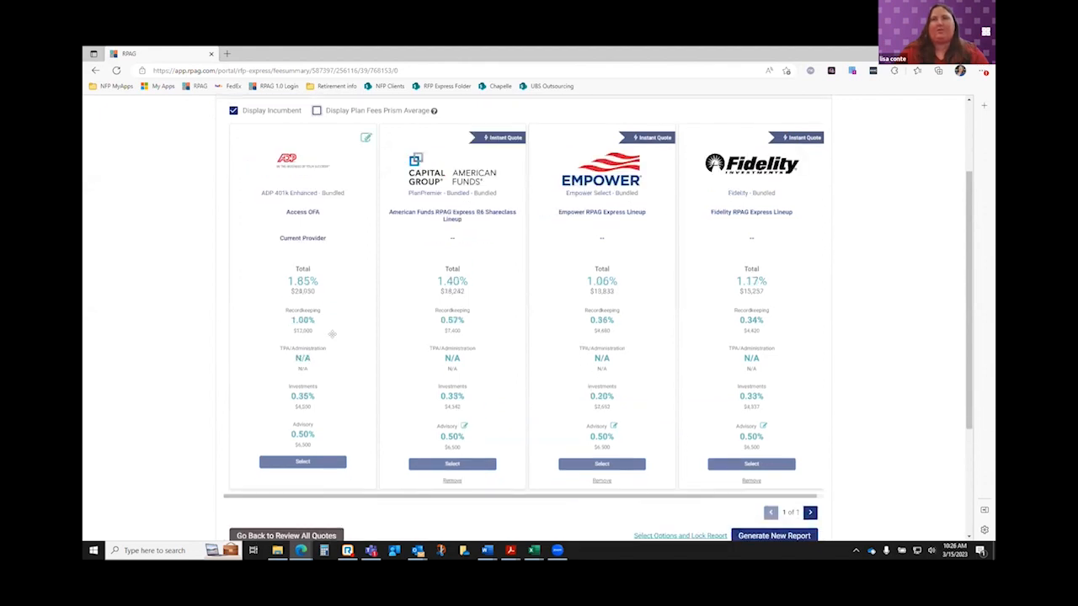
scroll(332, 334, "down", 1)
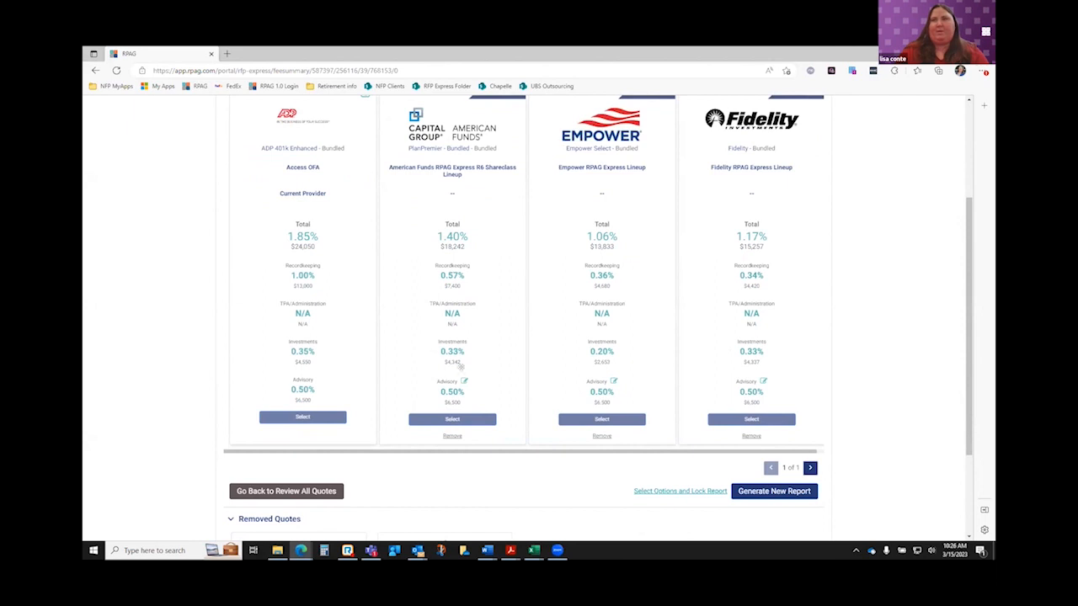
left_click(767, 494)
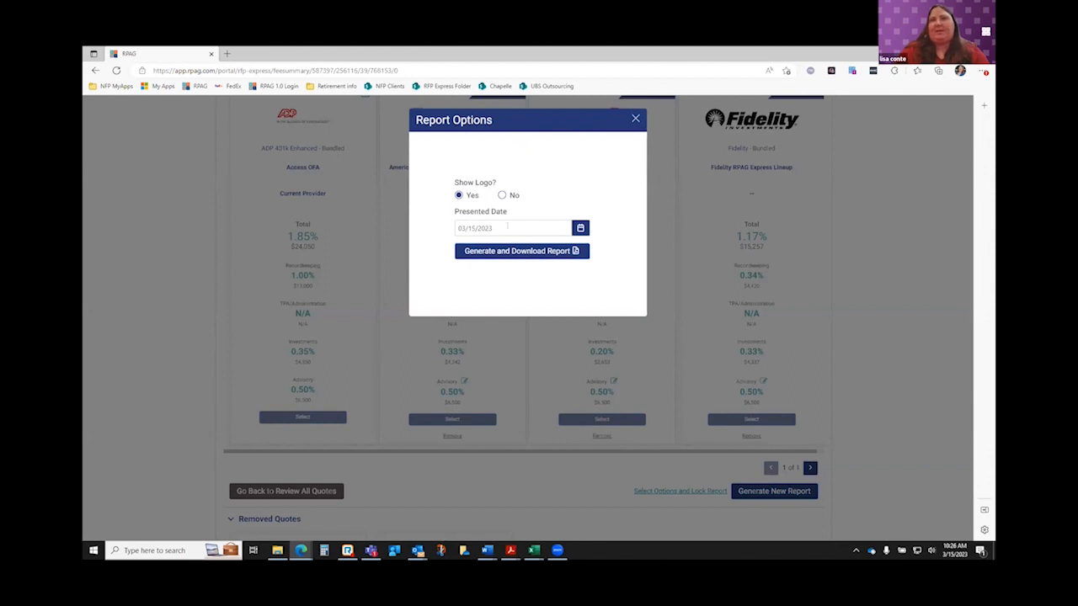
left_click(510, 251)
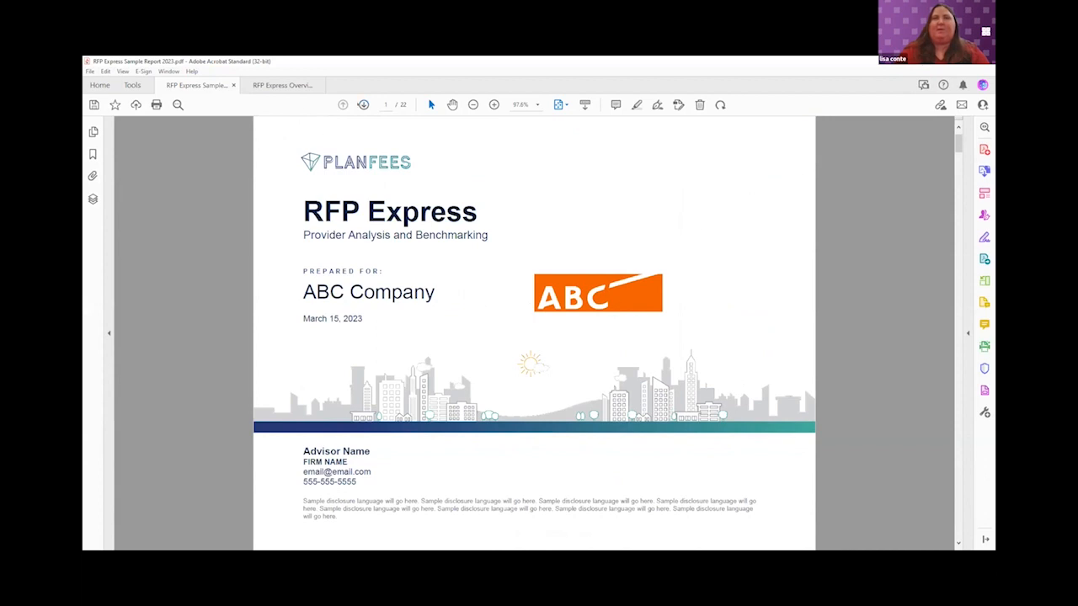
Switch to the RFP Express Sample Report 2023 PDF in Adobe Acrobat and read on from the cover to the Benchmarking Process page
key("Page_Down")
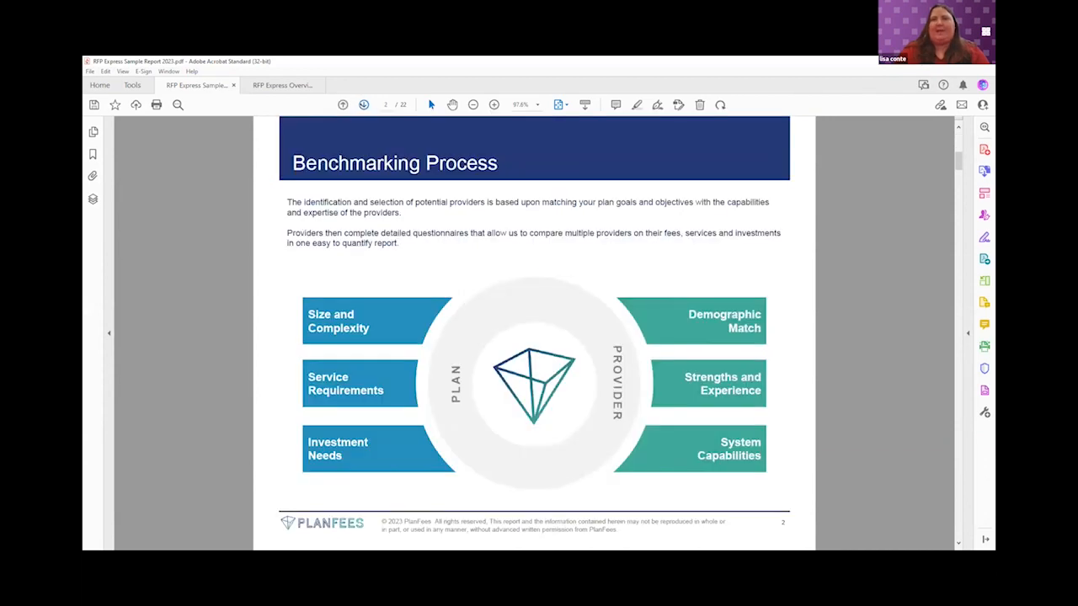